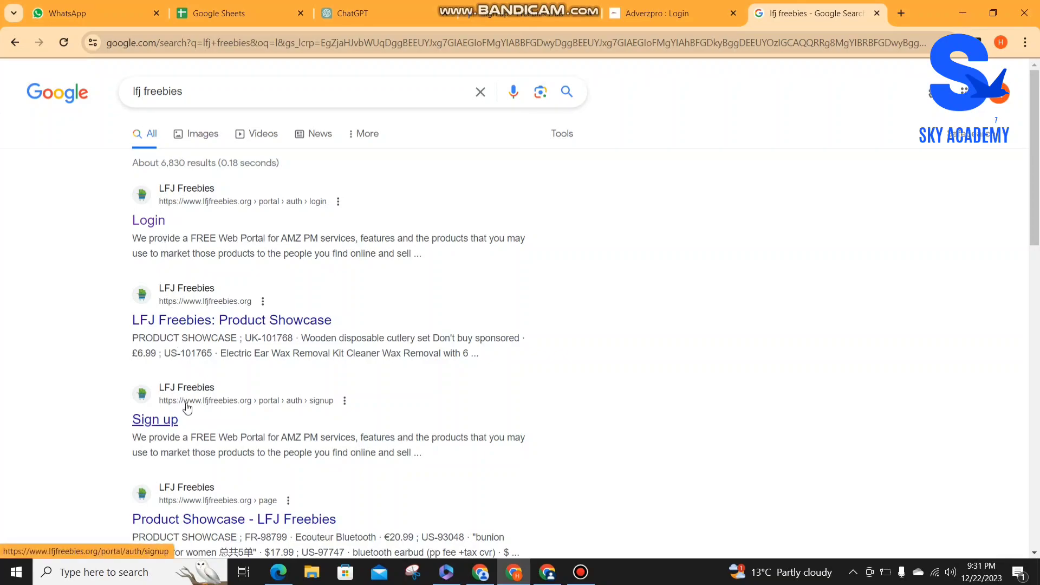
Open the sign-up page and submit the saved autofill email address to continue signup
{"action": "left_click", "coordinate": [167, 421]}
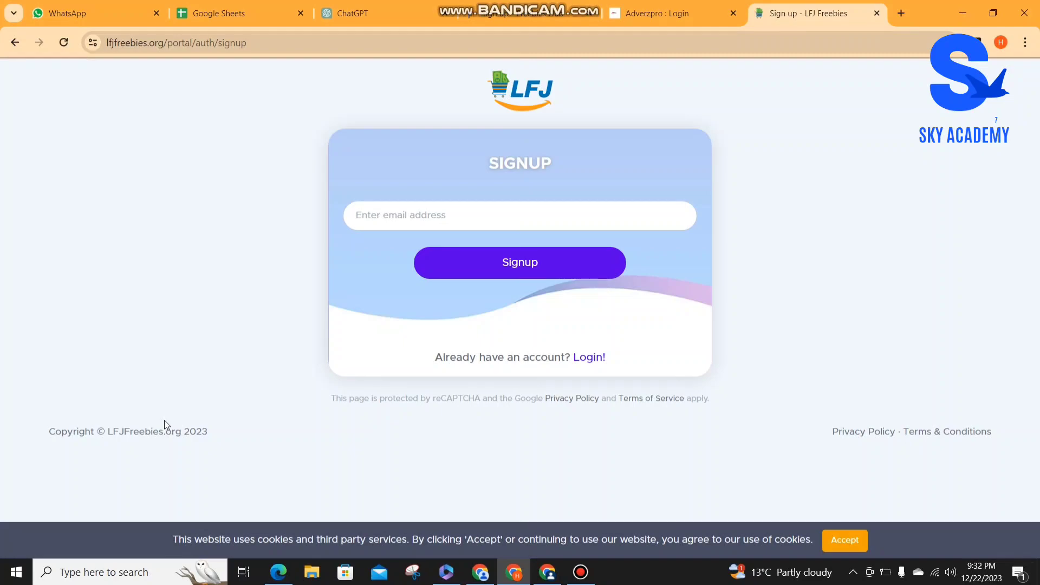
{"action": "left_click", "coordinate": [488, 217]}
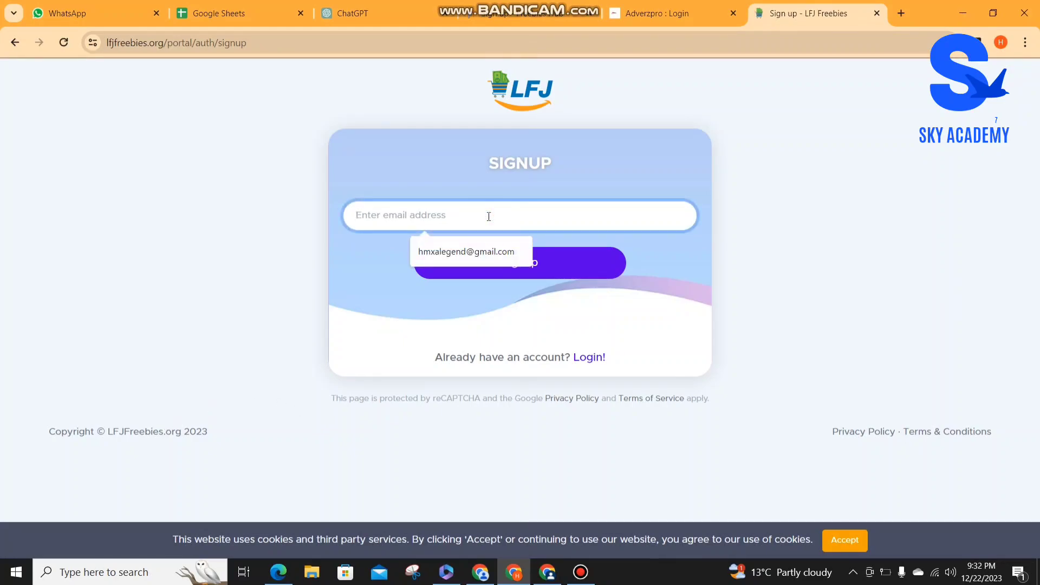
{"action": "left_click", "coordinate": [473, 252]}
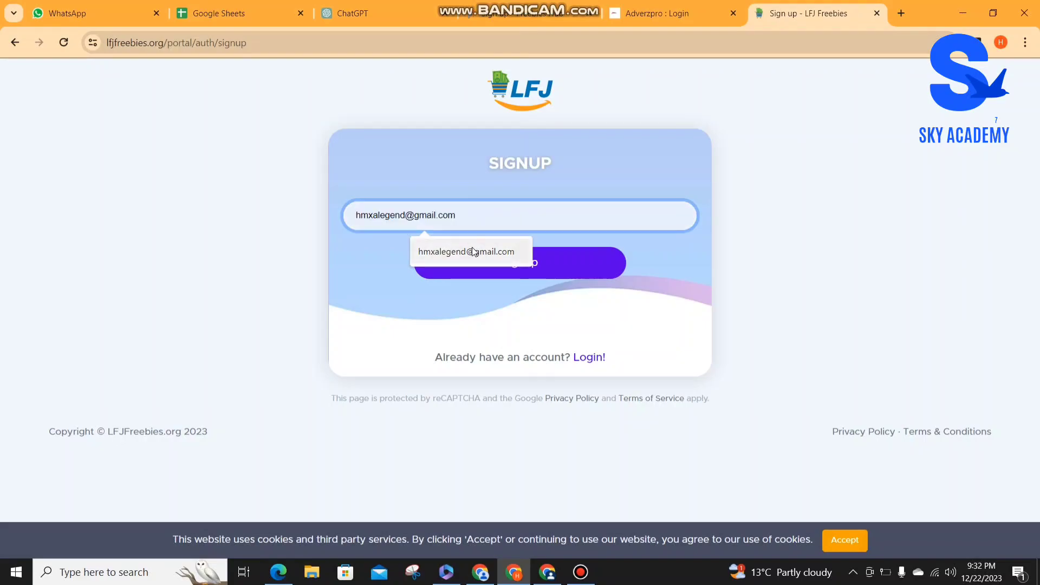
{"action": "left_click", "coordinate": [474, 266]}
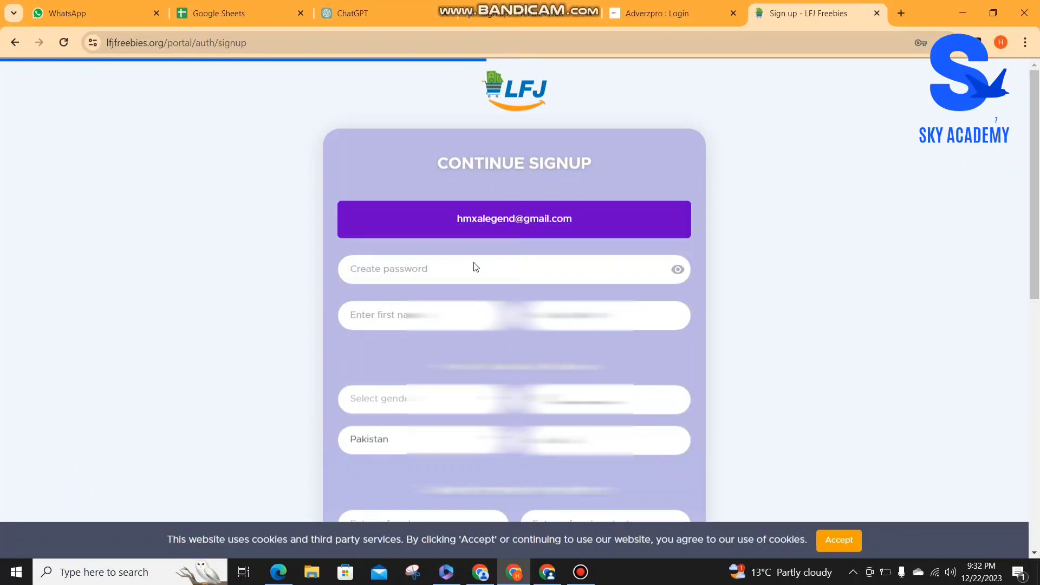
Enter the account password and the user's first and last name
{"action": "left_click", "coordinate": [468, 269]}
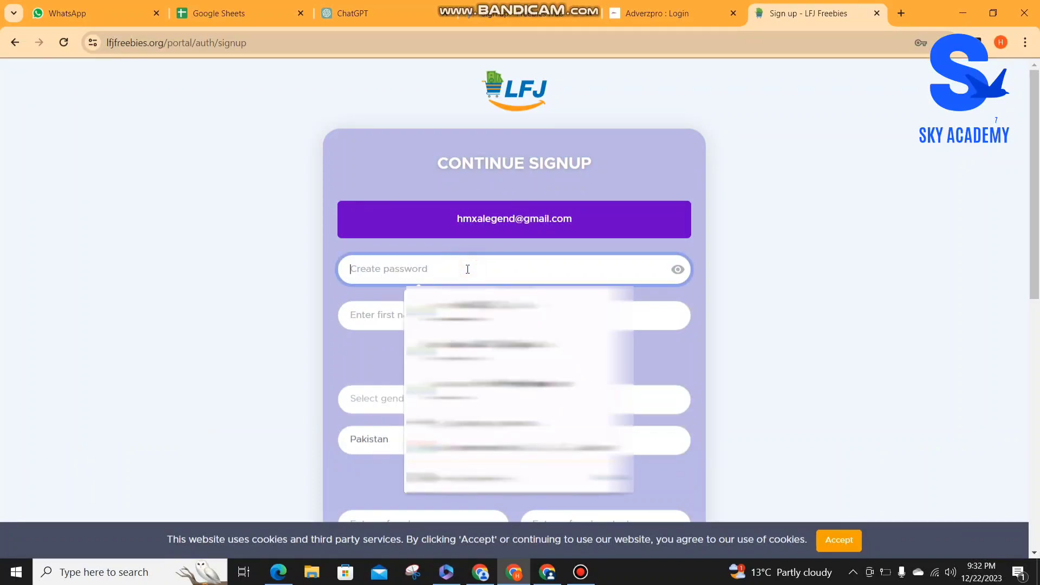
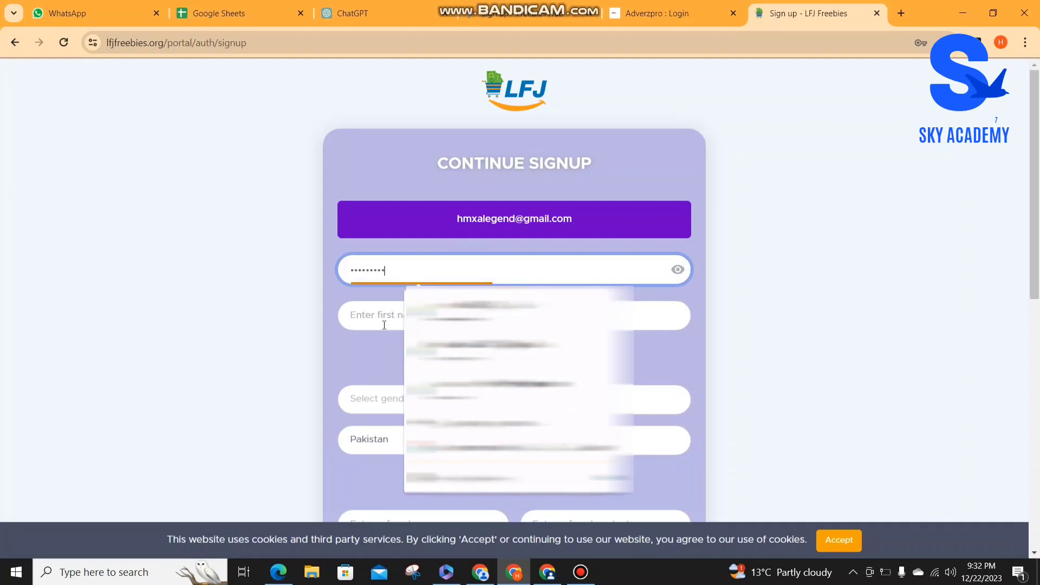
{"action": "left_click", "coordinate": [379, 324]}
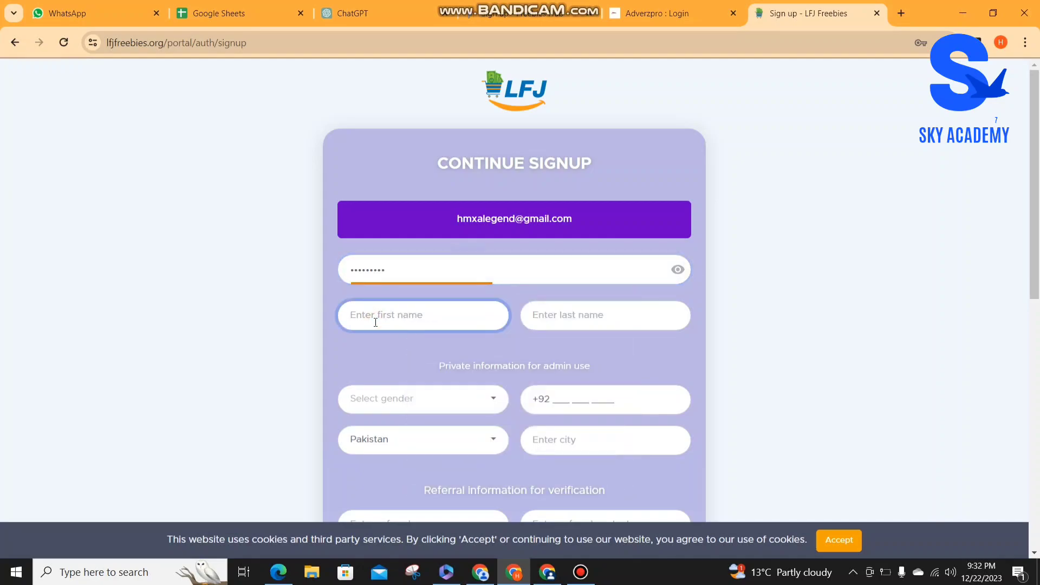
{"action": "left_click", "coordinate": [577, 322]}
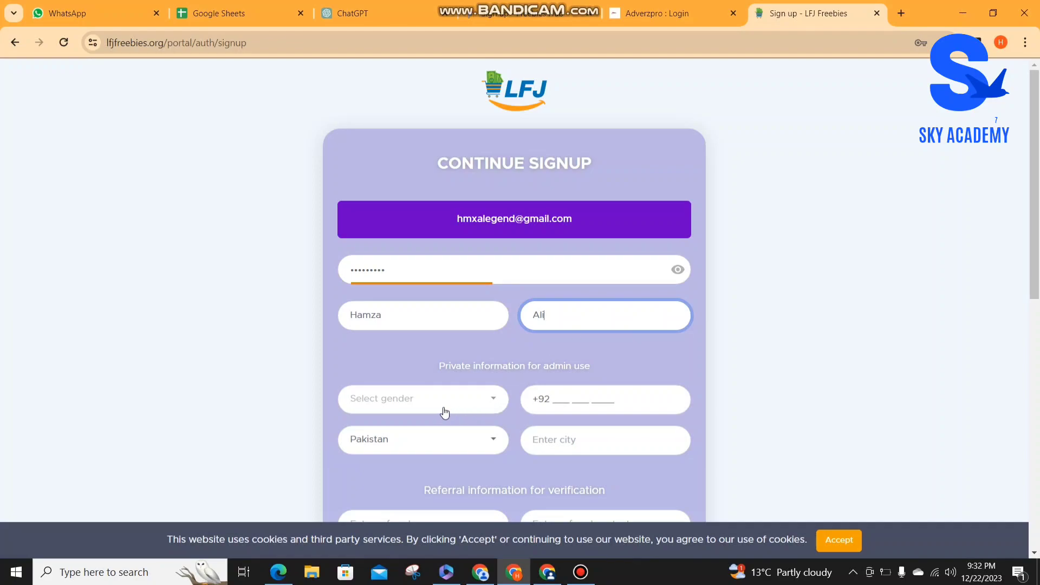
Set gender to Male, enter the phone number and city karachi, and select the referral fields
{"action": "left_click", "coordinate": [445, 413]}
{"action": "left_click", "coordinate": [425, 429]}
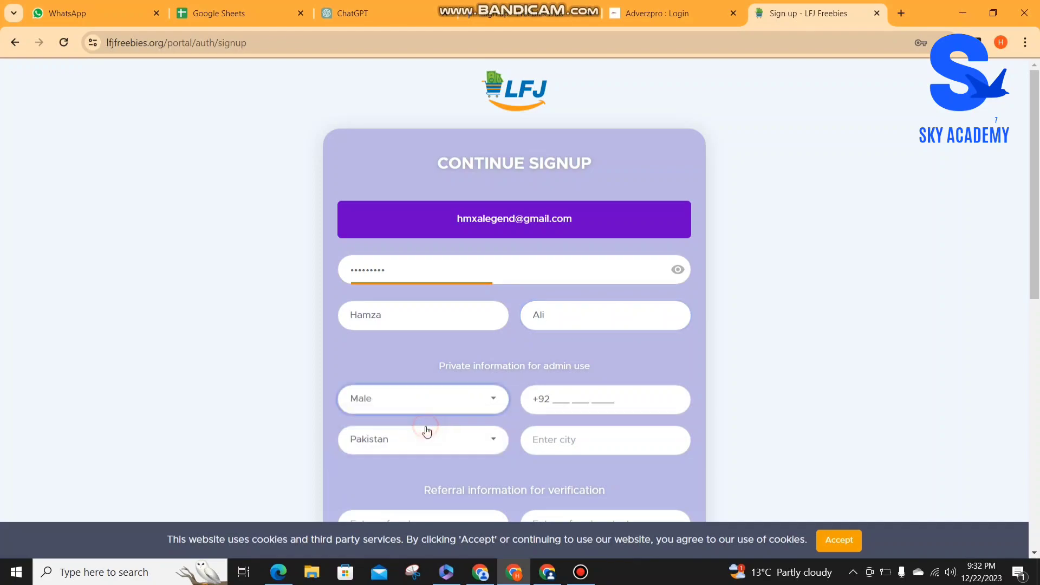
{"action": "left_click", "coordinate": [579, 401]}
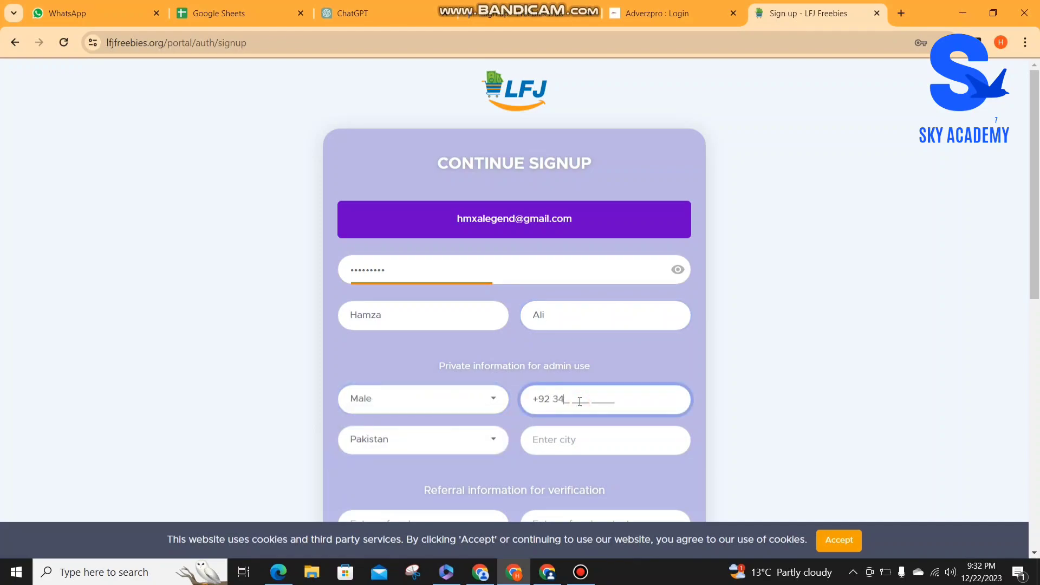
{"action": "left_click_drag", "start_coordinate": [1036, 238], "coordinate": [1033, 310]}
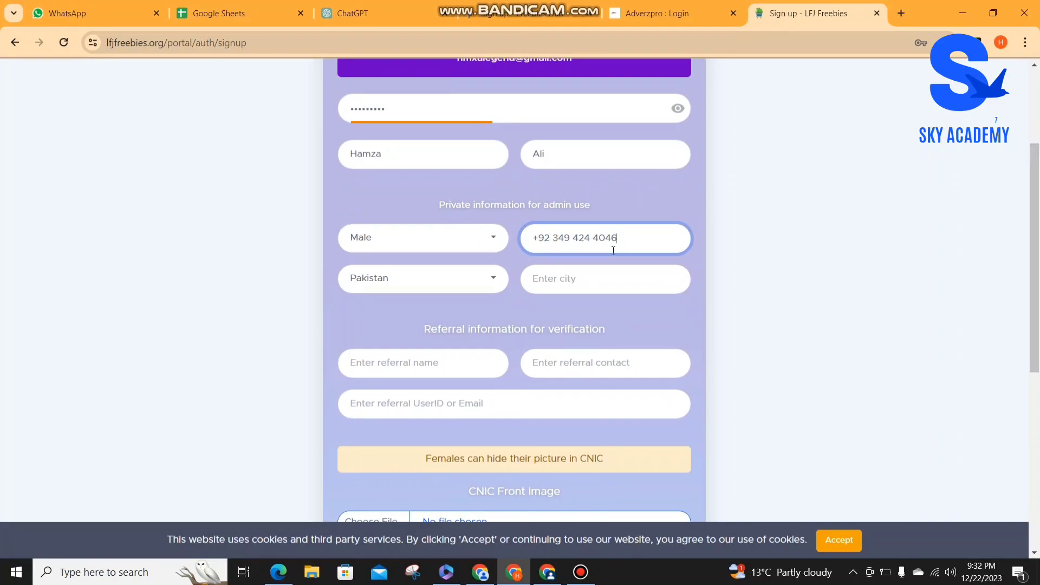
{"action": "left_click", "coordinate": [589, 272]}
{"action": "type", "text": "karachi"}
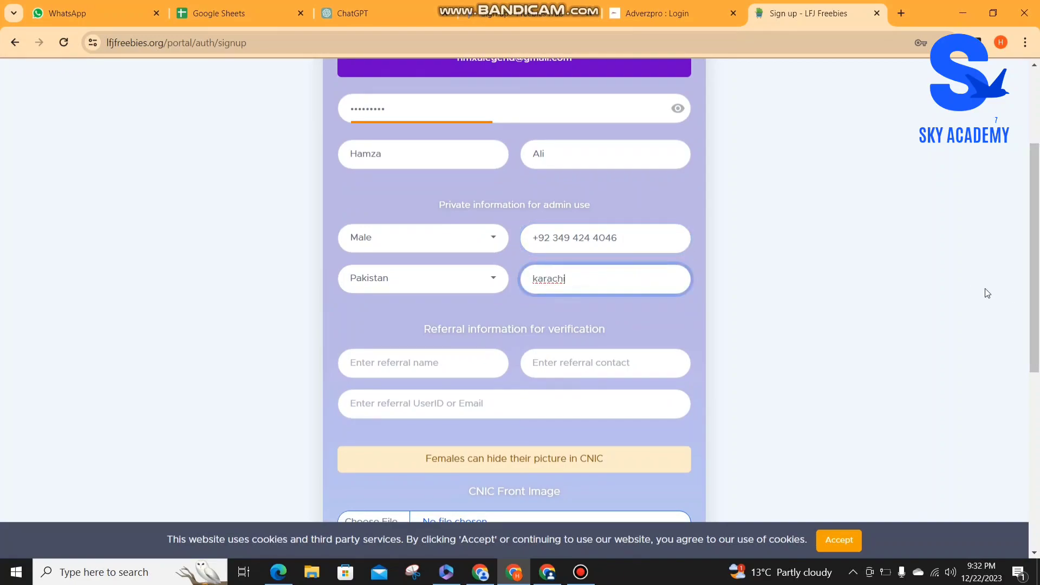
{"action": "left_click_drag", "start_coordinate": [1036, 277], "coordinate": [1039, 323]}
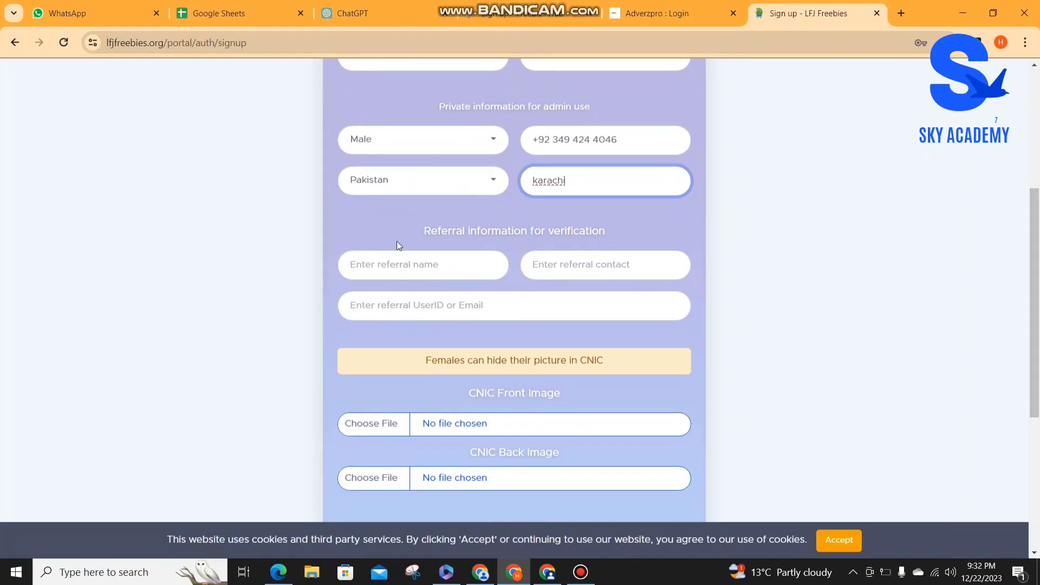
{"action": "left_click", "coordinate": [403, 271]}
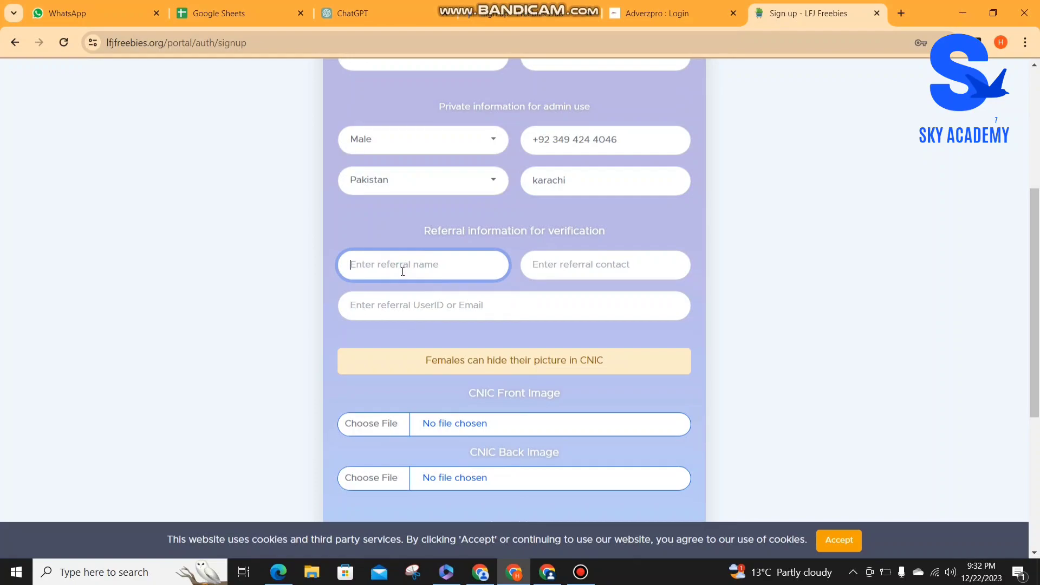
{"action": "left_click", "coordinate": [644, 264]}
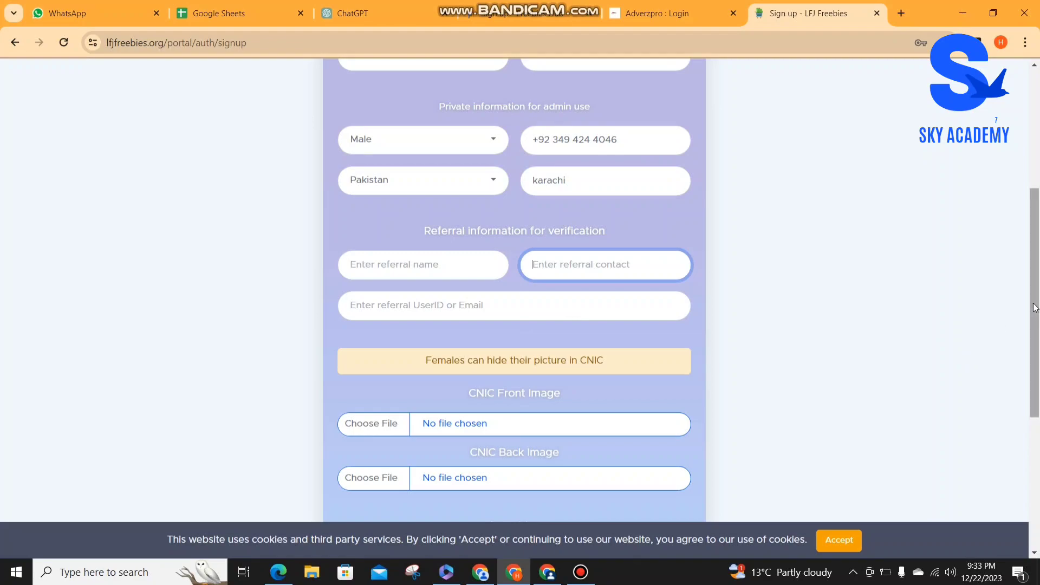
{"action": "left_click_drag", "start_coordinate": [1036, 310], "coordinate": [1035, 374]}
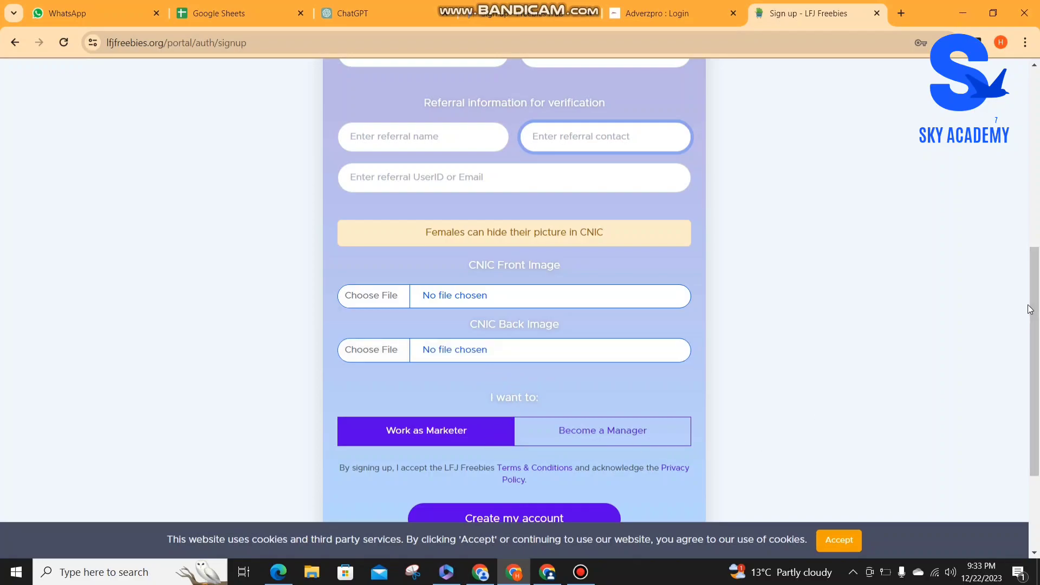
{"action": "scroll", "coordinate": [1038, 303], "scroll_direction": "down", "scroll_amount": 1}
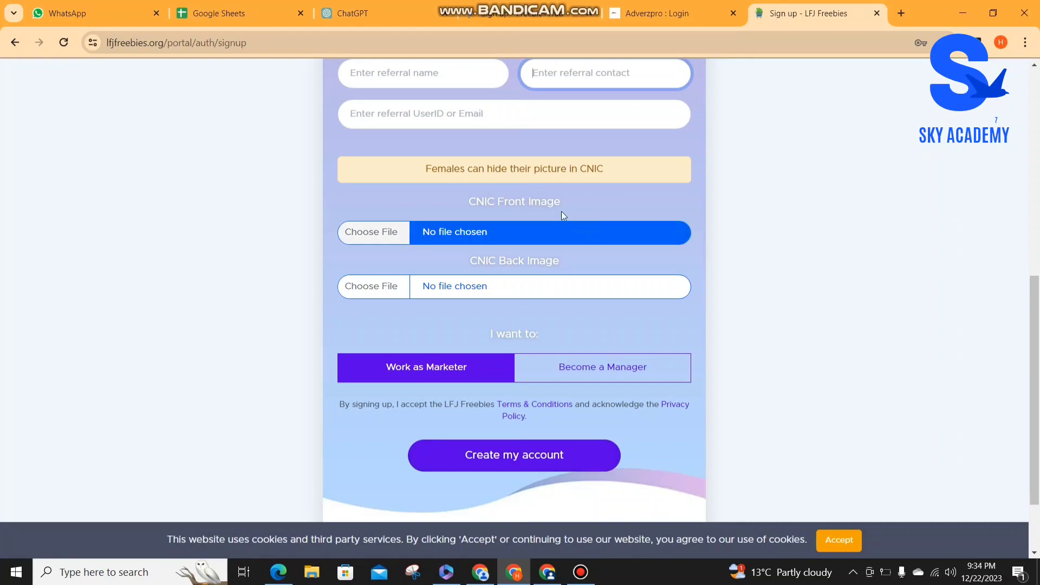
Navigate the browser to the LFJ Freebies site through the address bar
{"action": "double_click", "coordinate": [602, 47]}
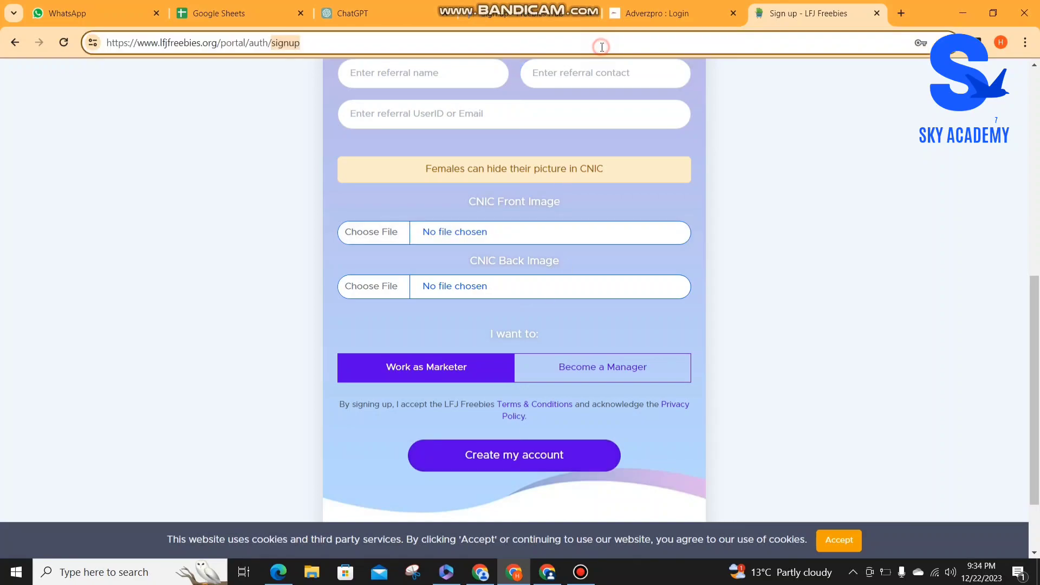
{"action": "left_click", "coordinate": [602, 47]}
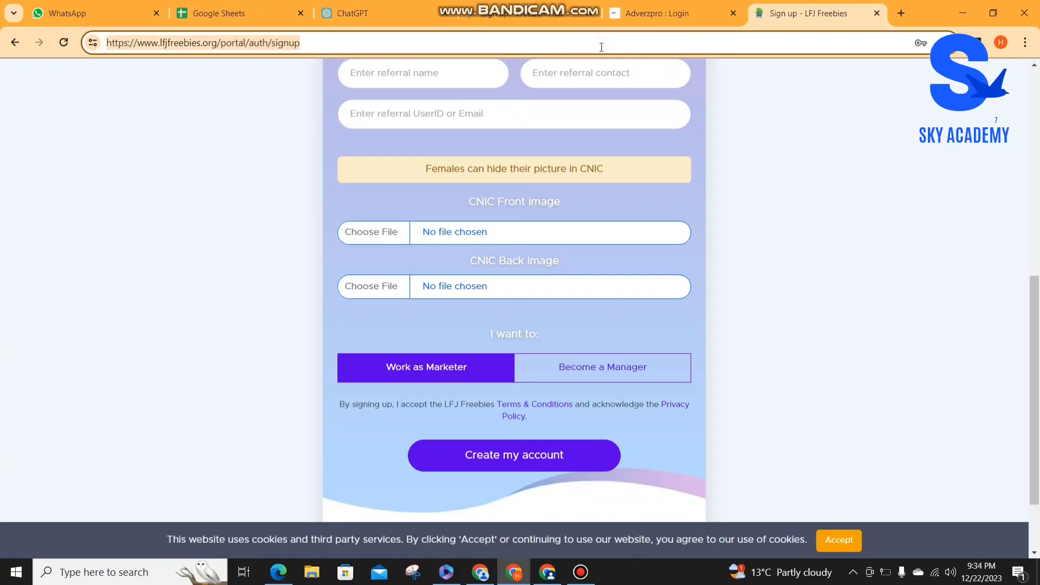
{"action": "type", "text": "lf"}
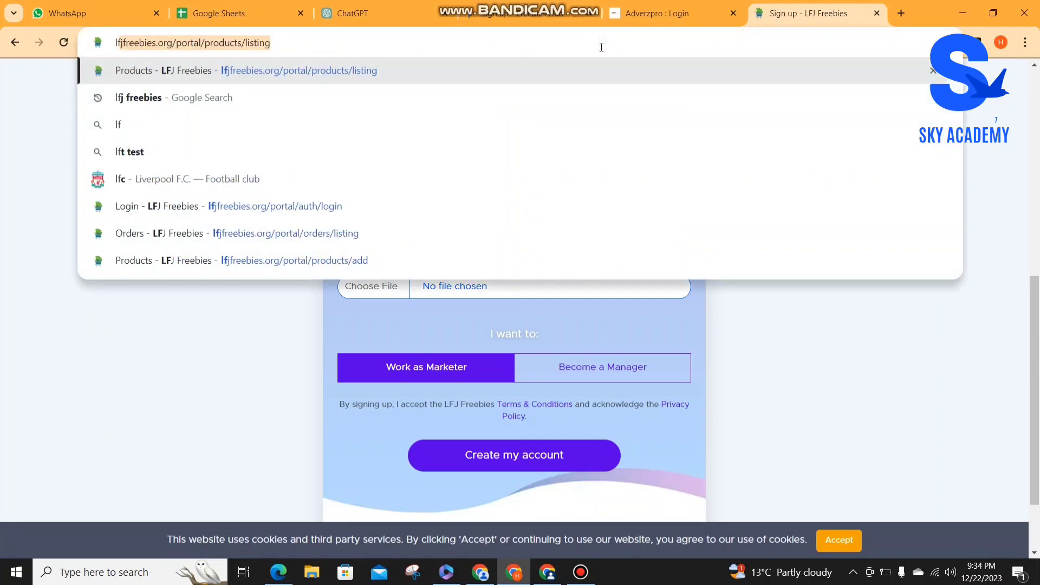
{"action": "key", "text": "Return"}
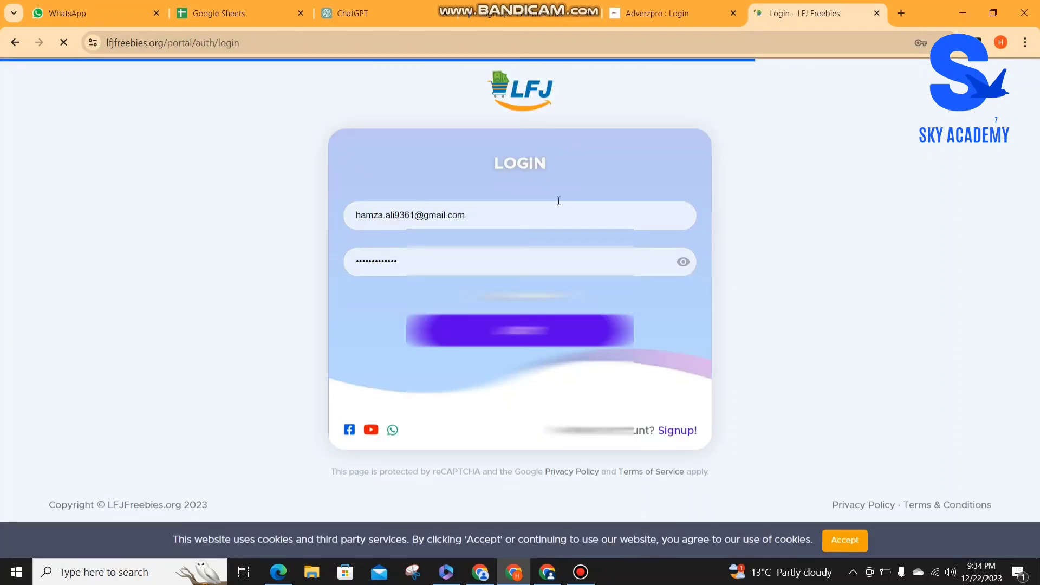
Log in with a saved account from browser autofill to reach the Products listing
{"action": "left_click", "coordinate": [555, 203]}
{"action": "key", "text": "Down"}
{"action": "key", "text": "Down"}
{"action": "key", "text": "Down"}
{"action": "key", "text": "Return"}
{"action": "left_click", "coordinate": [492, 341]}
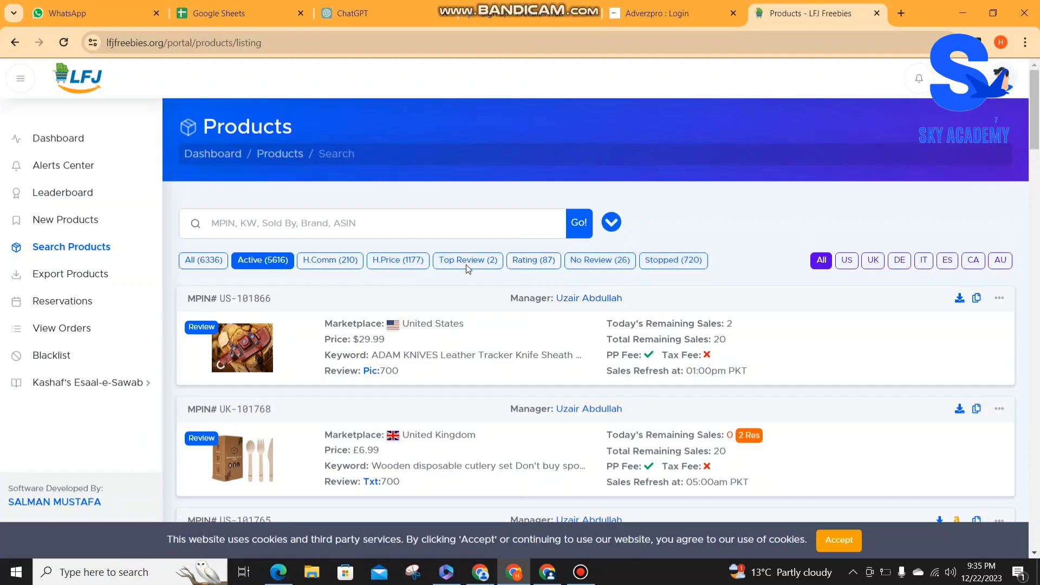
Open the Dashboard and scroll through the earnings and order-status stat cards
{"action": "left_click", "coordinate": [62, 142]}
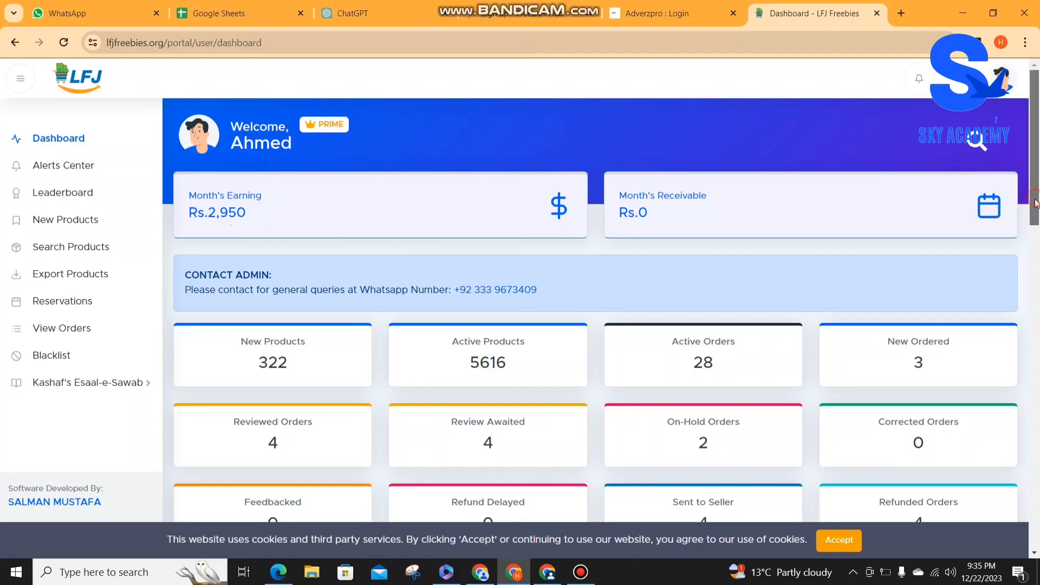
{"action": "scroll", "coordinate": [1037, 217], "scroll_direction": "down", "scroll_amount": 2}
{"action": "scroll", "coordinate": [1038, 245], "scroll_direction": "down", "scroll_amount": 1}
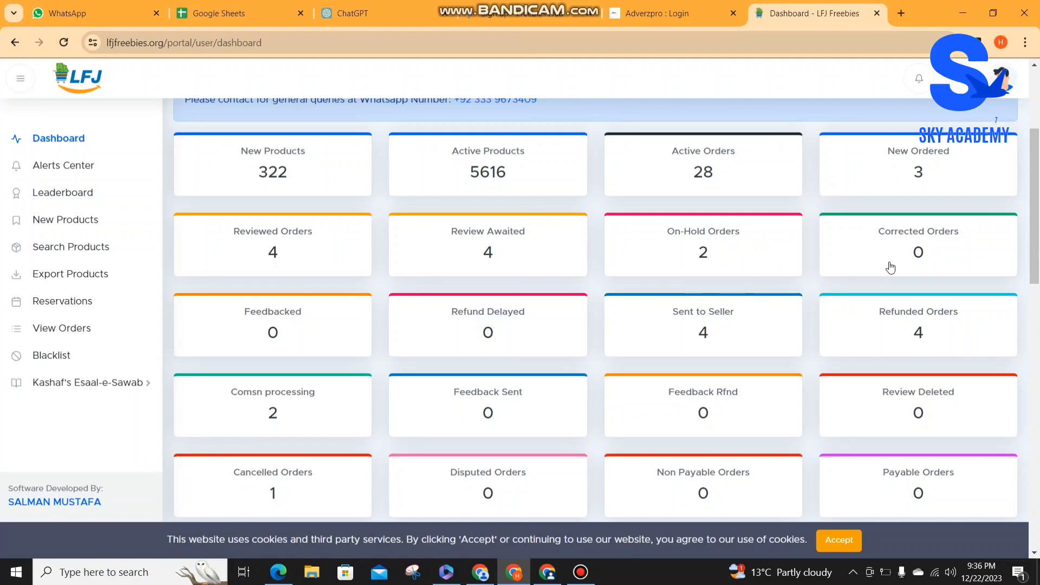
{"action": "left_click_drag", "start_coordinate": [1038, 213], "coordinate": [1038, 235]}
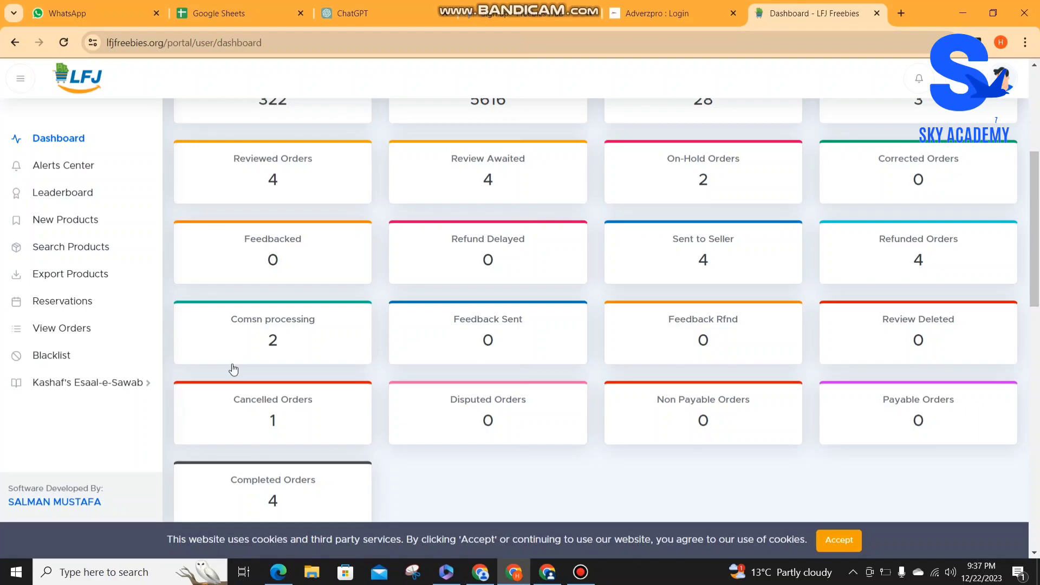
Open the Alerts Center to see recent order status changes
{"action": "left_click", "coordinate": [67, 172]}
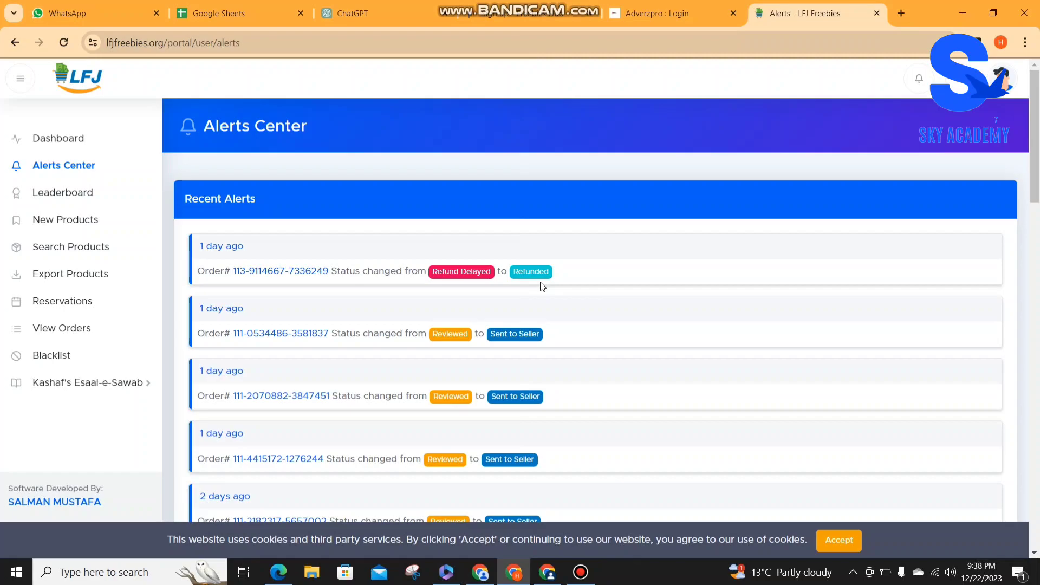
Open the Leaderboard showing December 2023 member rankings by earnings
{"action": "left_click", "coordinate": [80, 193]}
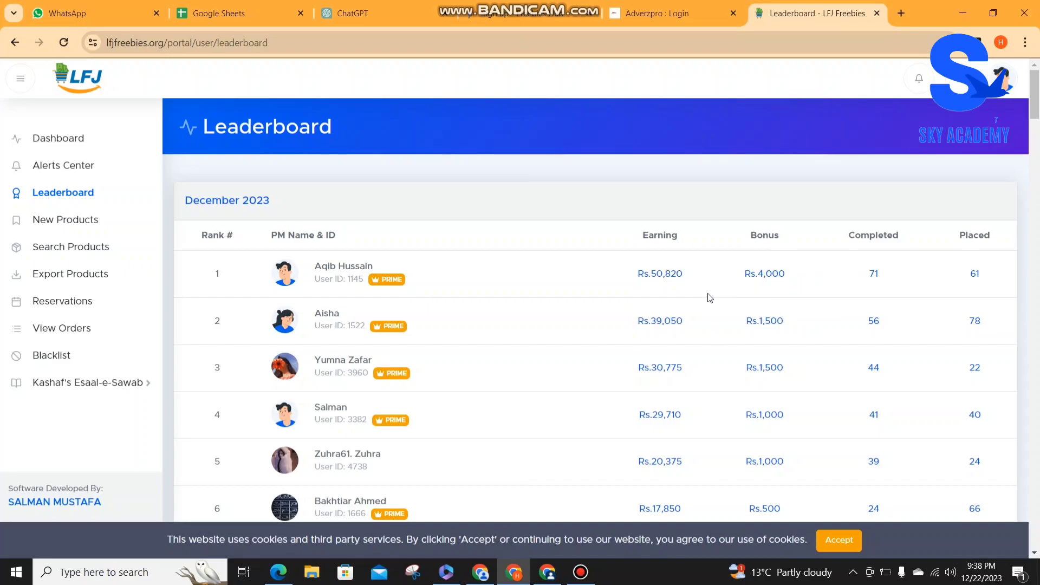
Show New Products, scroll the list, and open the US-101866 knife sheath's actions menu
{"action": "left_click", "coordinate": [48, 225]}
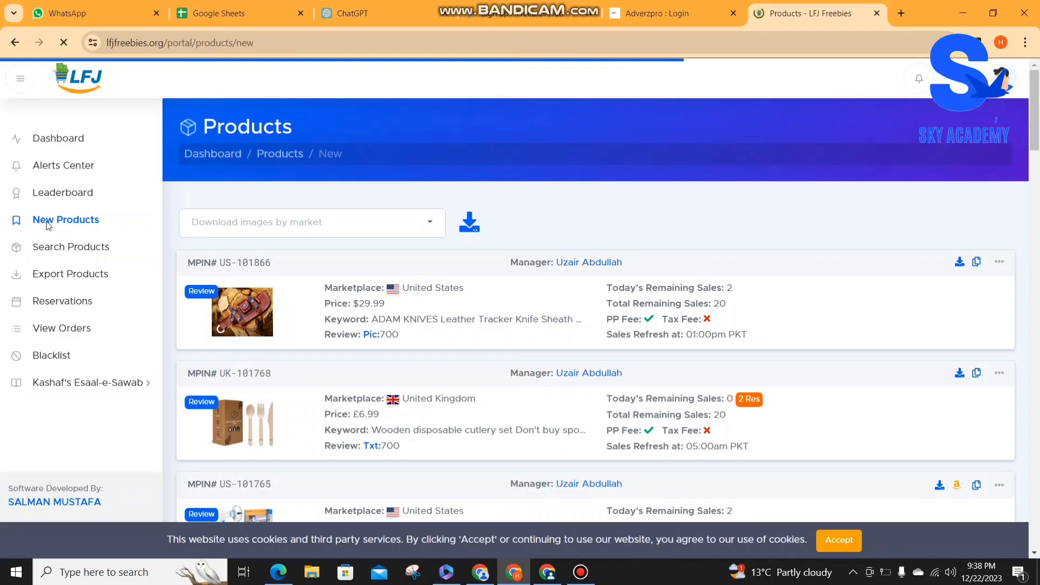
{"action": "scroll", "coordinate": [1035, 141], "scroll_direction": "down", "scroll_amount": 2}
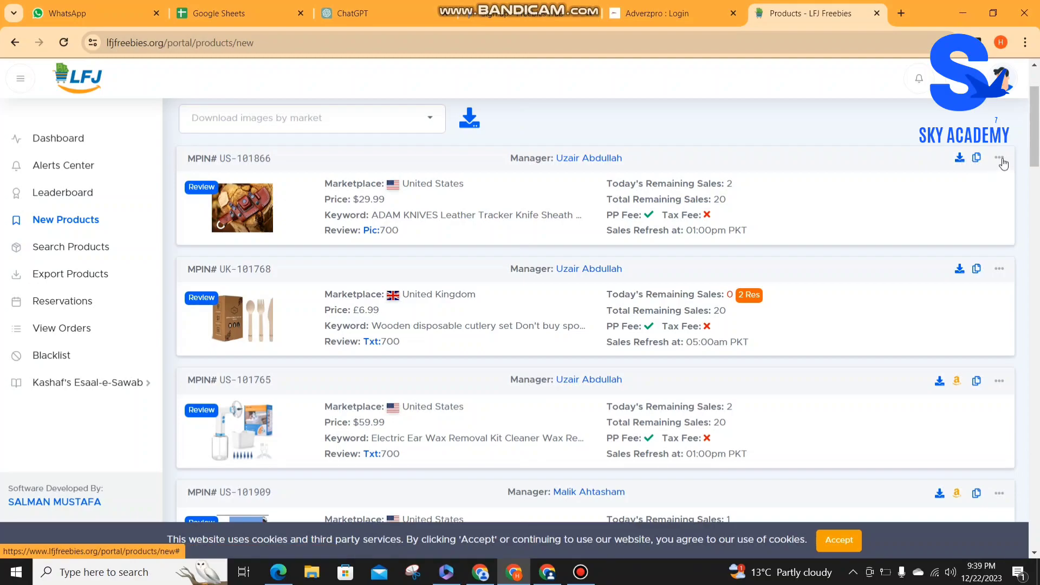
{"action": "left_click", "coordinate": [1001, 159]}
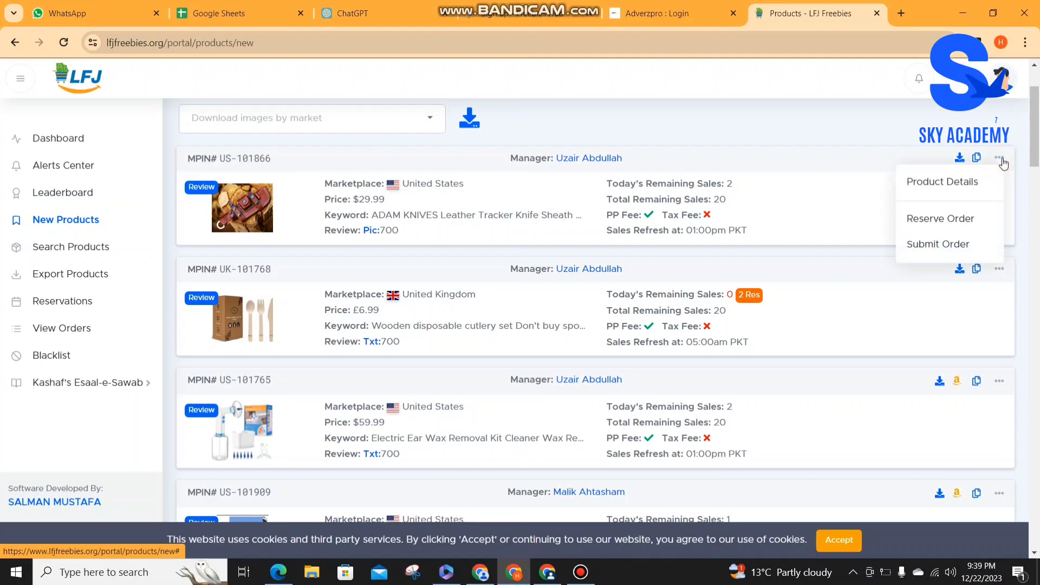
{"action": "left_click", "coordinate": [970, 183]}
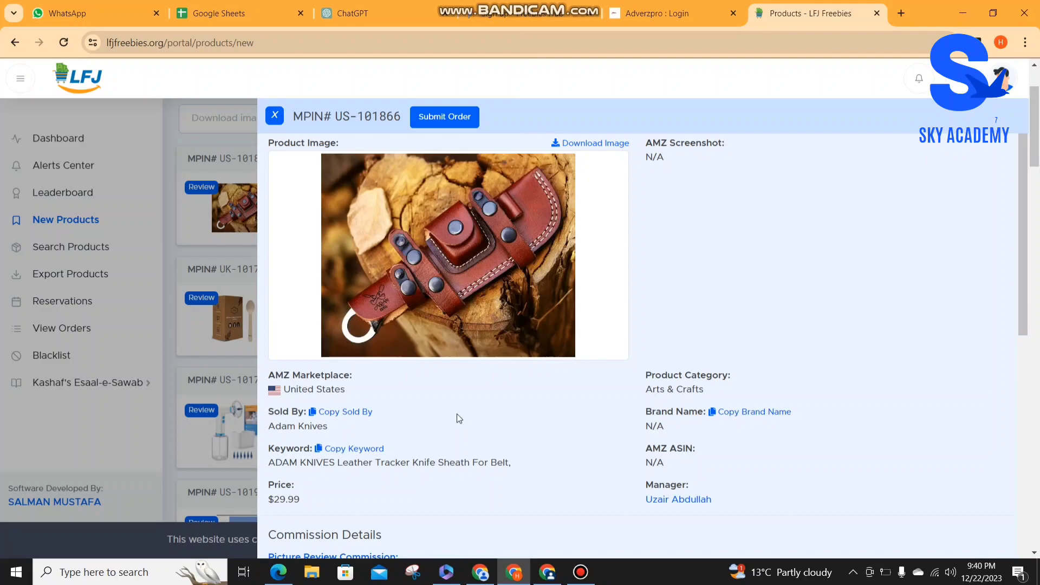
{"action": "left_click", "coordinate": [279, 121]}
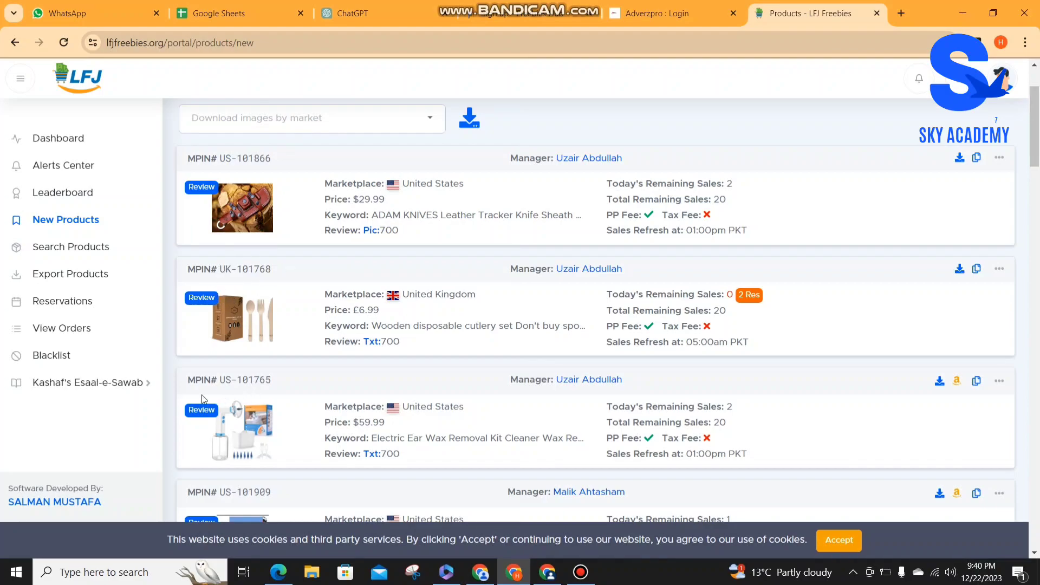
On Search Products, expand advanced filters and browse the marketplace and manager lists without choosing
{"action": "left_click", "coordinate": [47, 251]}
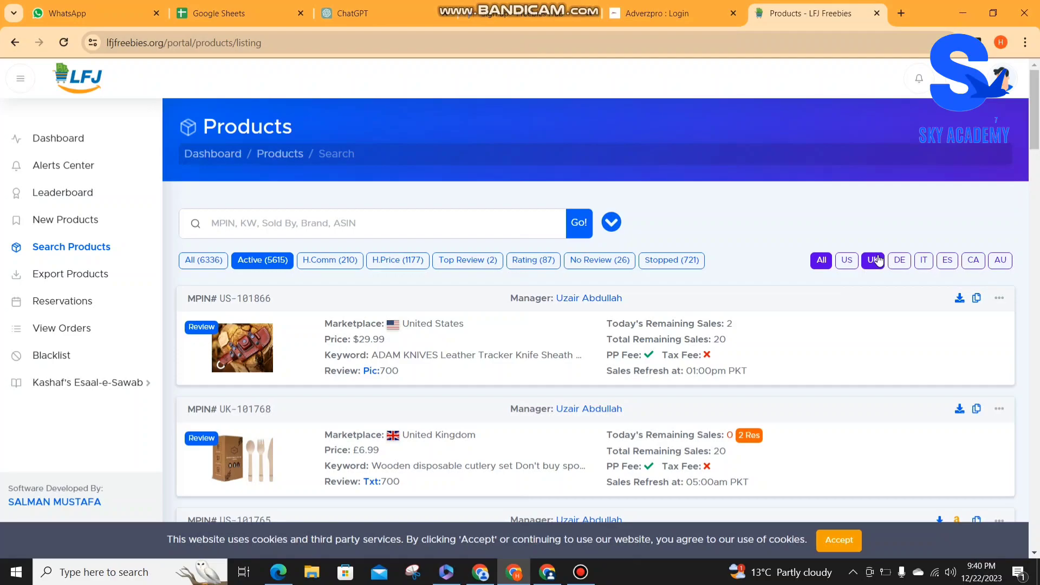
{"action": "left_click", "coordinate": [612, 223]}
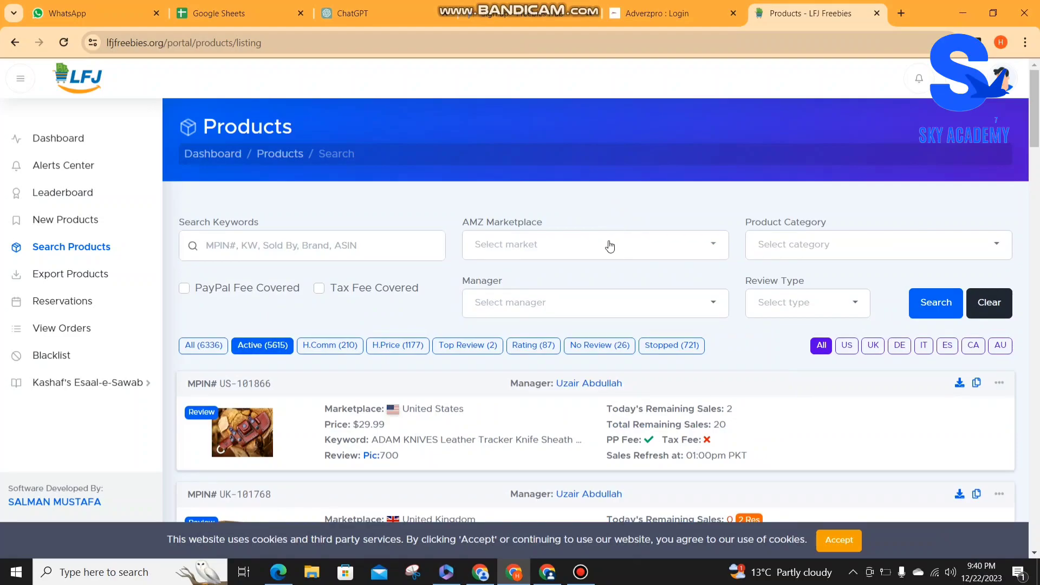
{"action": "left_click", "coordinate": [610, 245]}
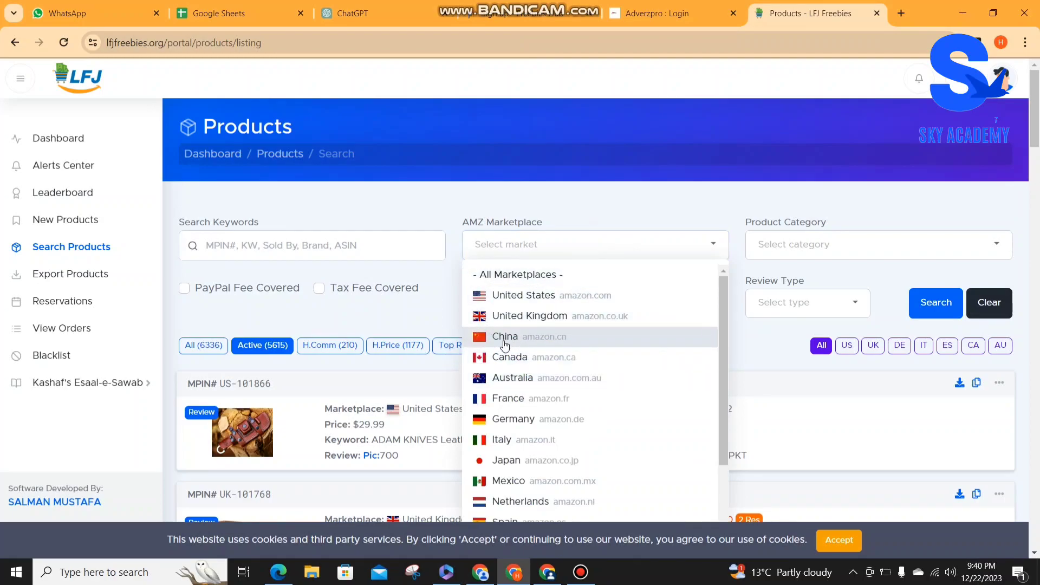
{"action": "left_click", "coordinate": [726, 200]}
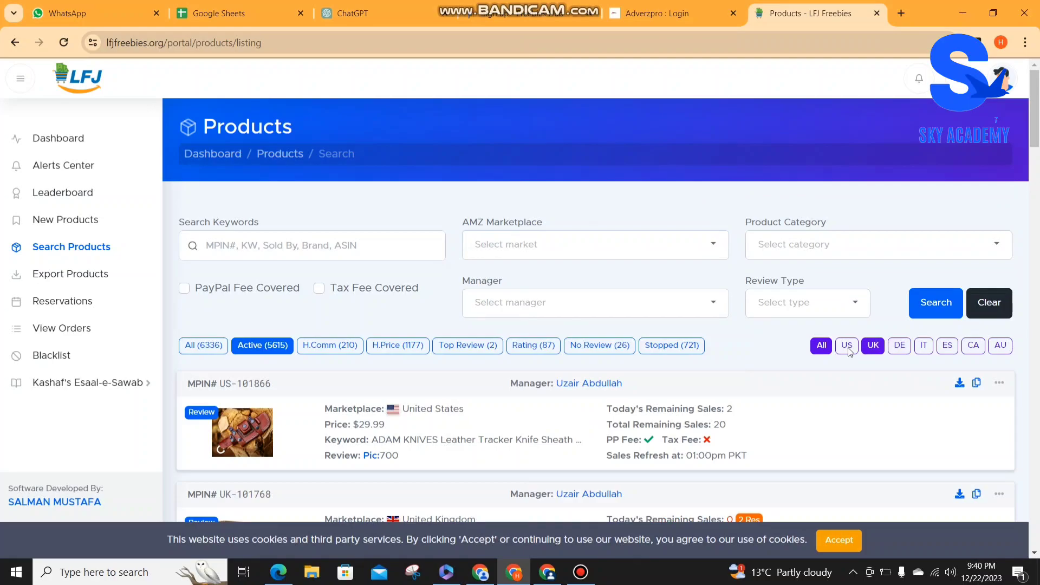
{"action": "left_click", "coordinate": [675, 316]}
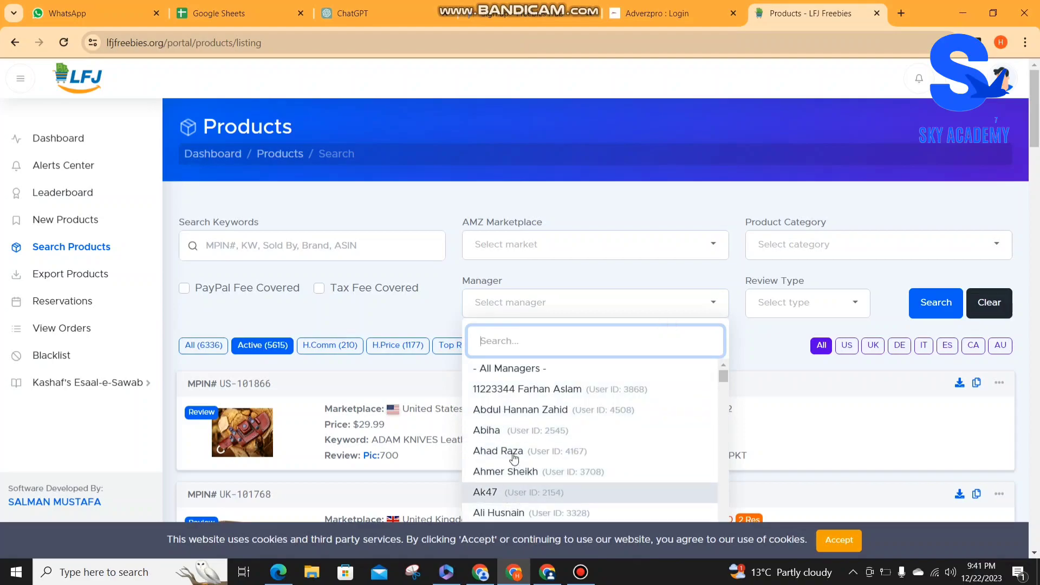
{"action": "left_click", "coordinate": [757, 362]}
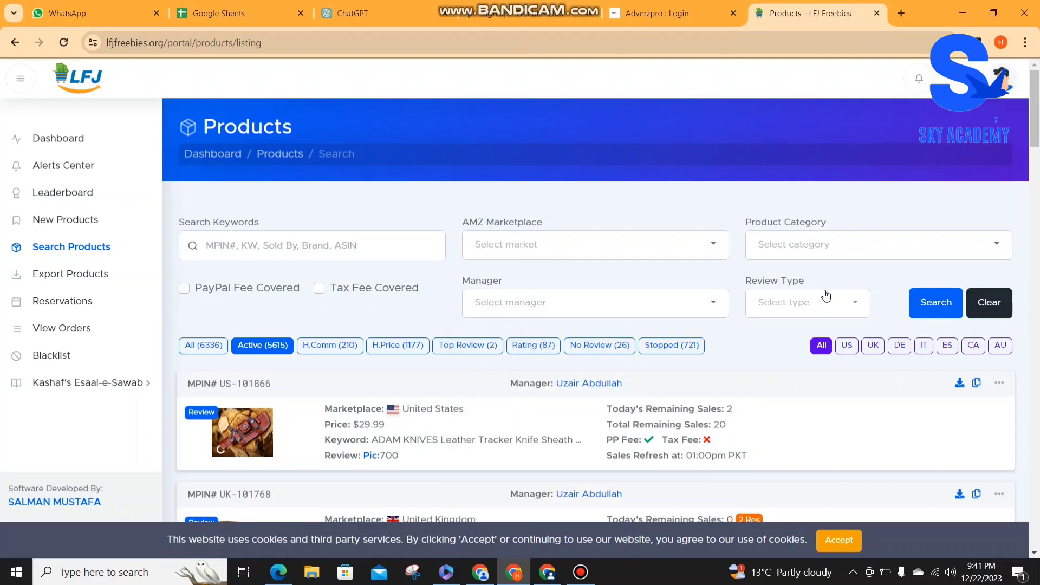
Try and clear the No Review filter, browse product categories, then go to Reservations
{"action": "left_click", "coordinate": [811, 301]}
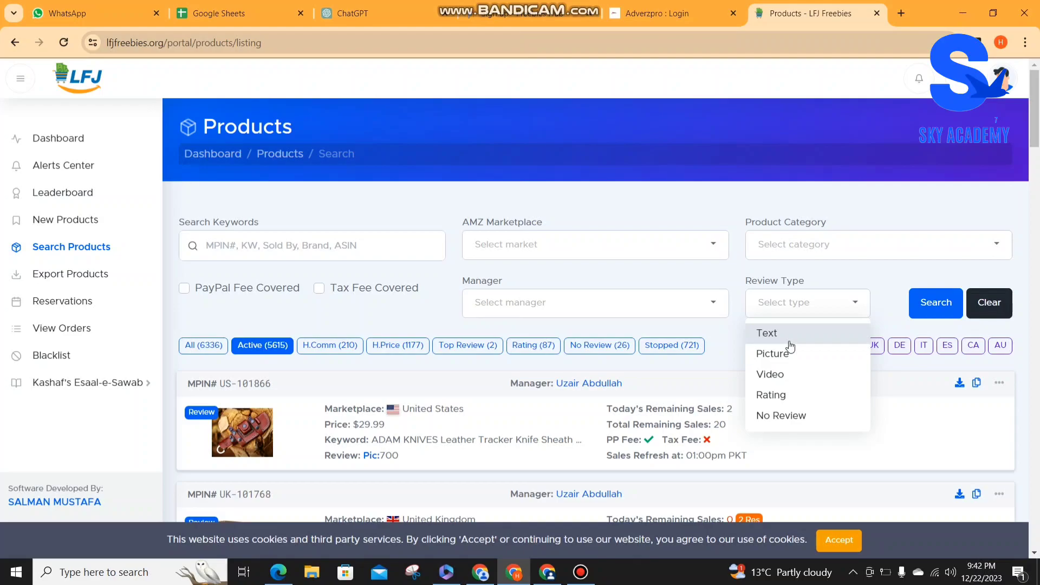
{"action": "left_click", "coordinate": [790, 422]}
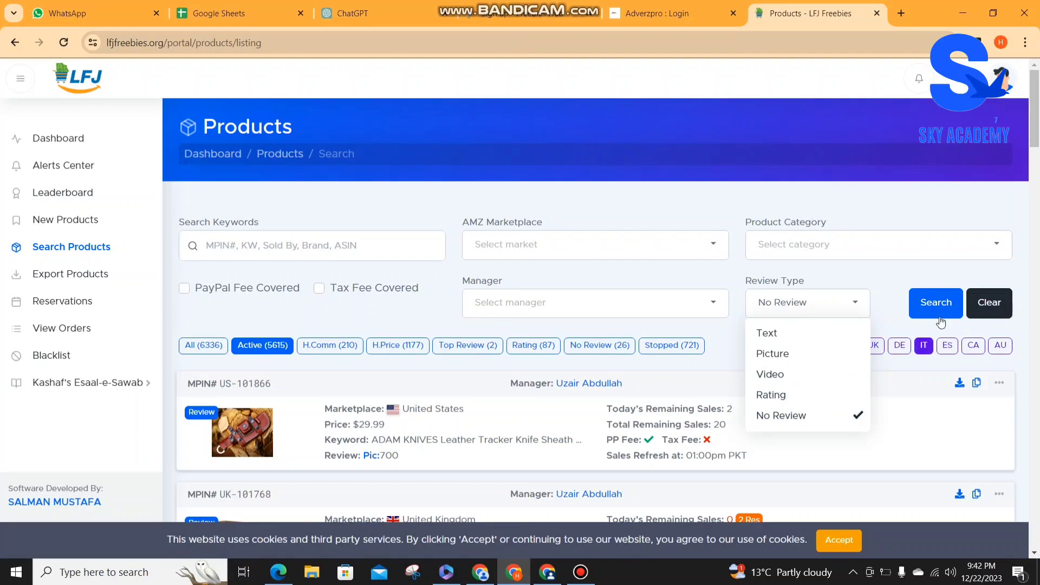
{"action": "left_click", "coordinate": [825, 416]}
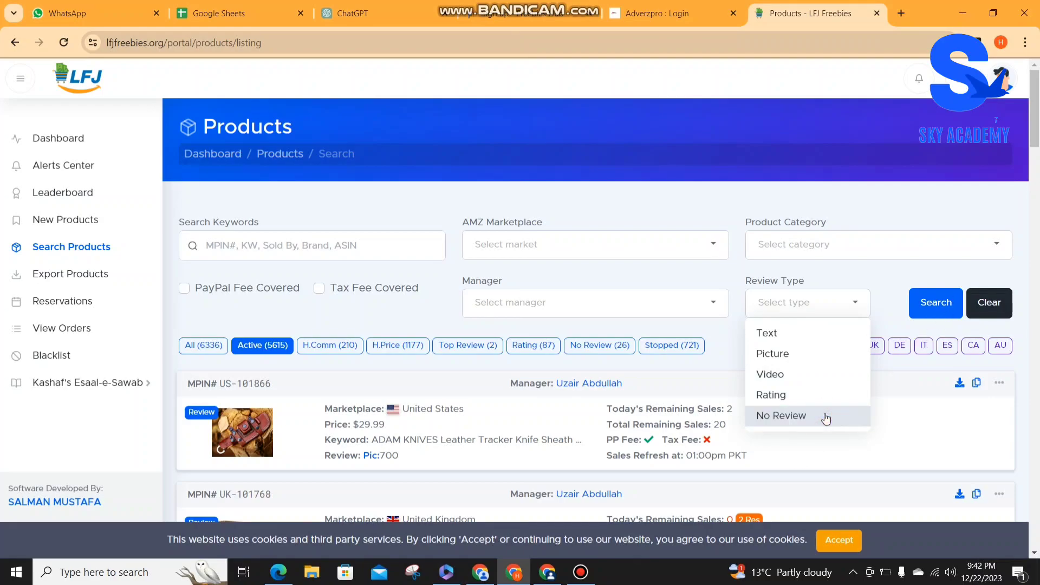
{"action": "left_click", "coordinate": [917, 274]}
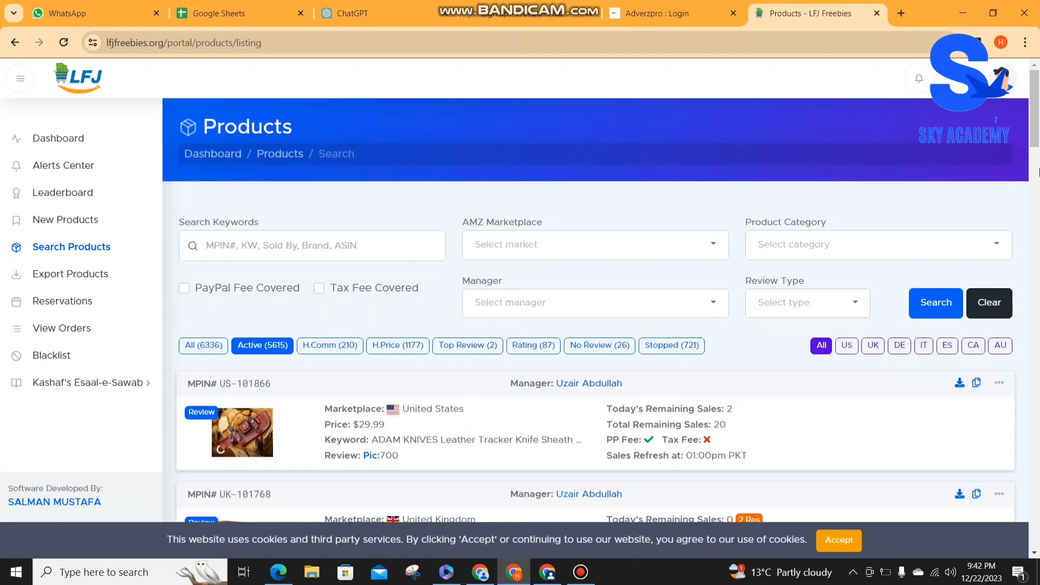
{"action": "left_click", "coordinate": [799, 245]}
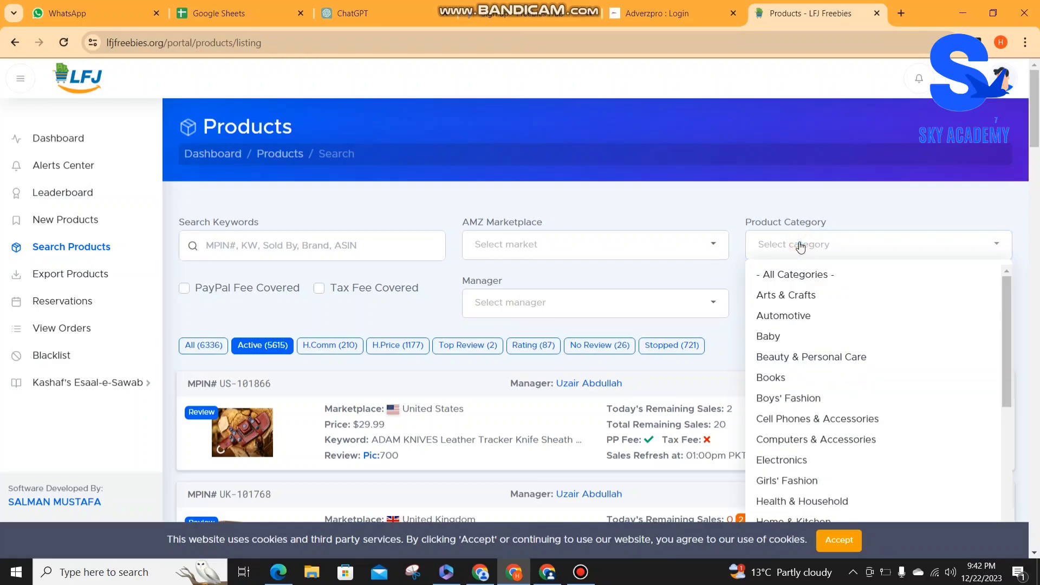
{"action": "left_click", "coordinate": [323, 327]}
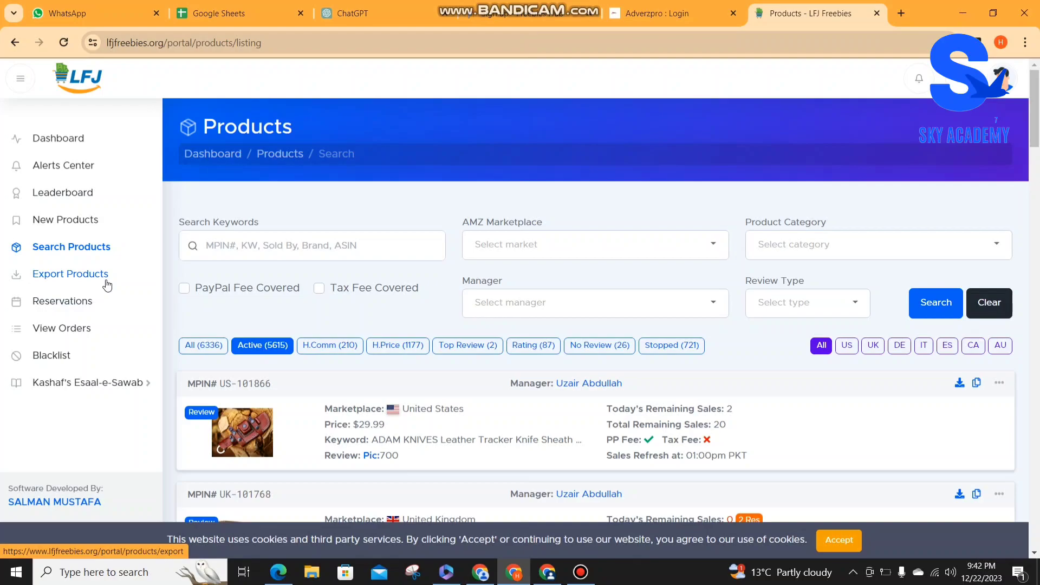
{"action": "left_click", "coordinate": [90, 303]}
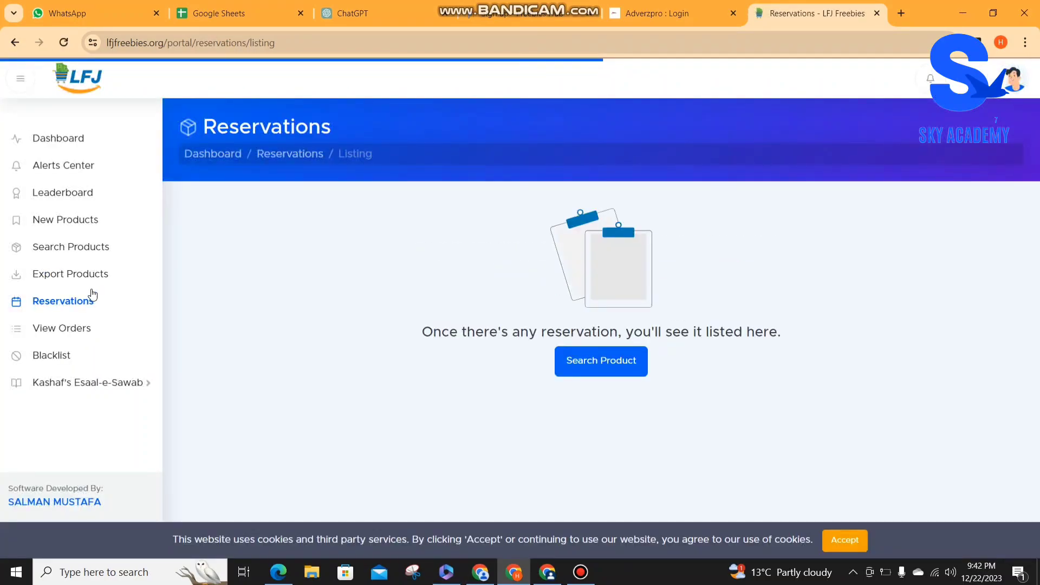
Return to Search Products listing the Active (5615) products
{"action": "left_click", "coordinate": [109, 247]}
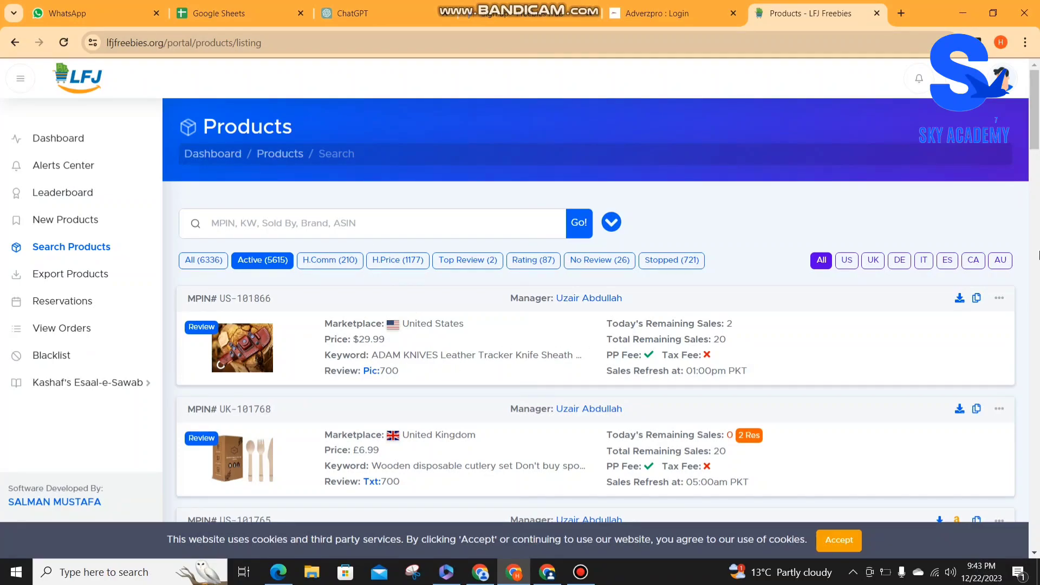
Reserve the US-101866 knife sheath and acknowledge the 120-minute reservation notice
{"action": "left_click", "coordinate": [1000, 301]}
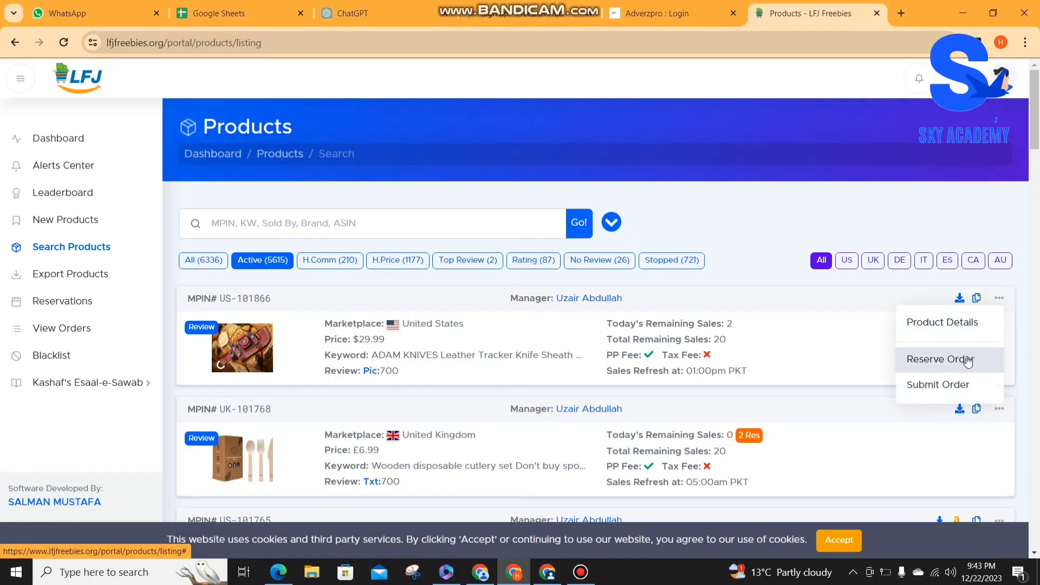
{"action": "left_click", "coordinate": [966, 360]}
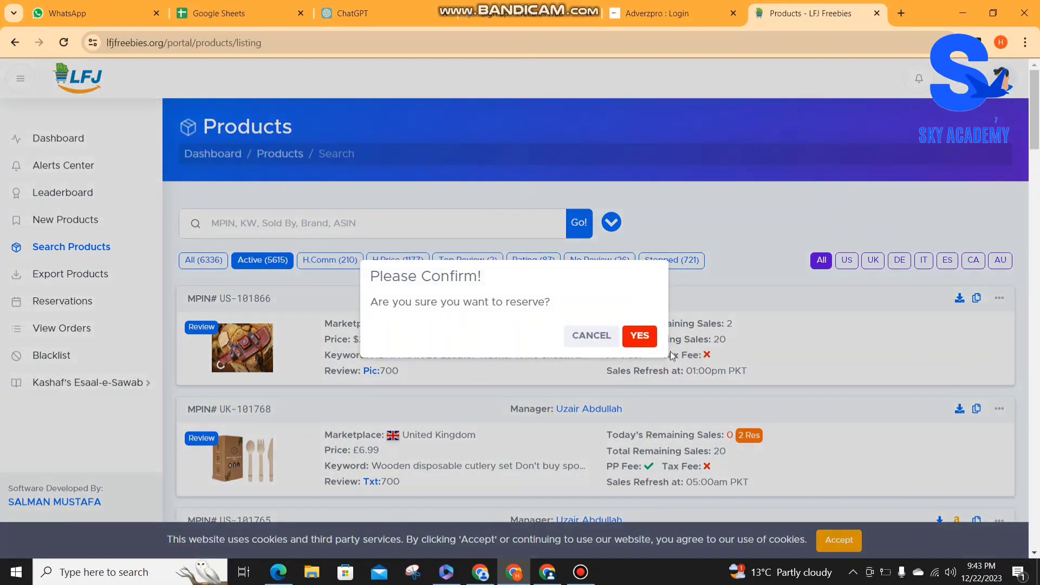
{"action": "left_click", "coordinate": [640, 336]}
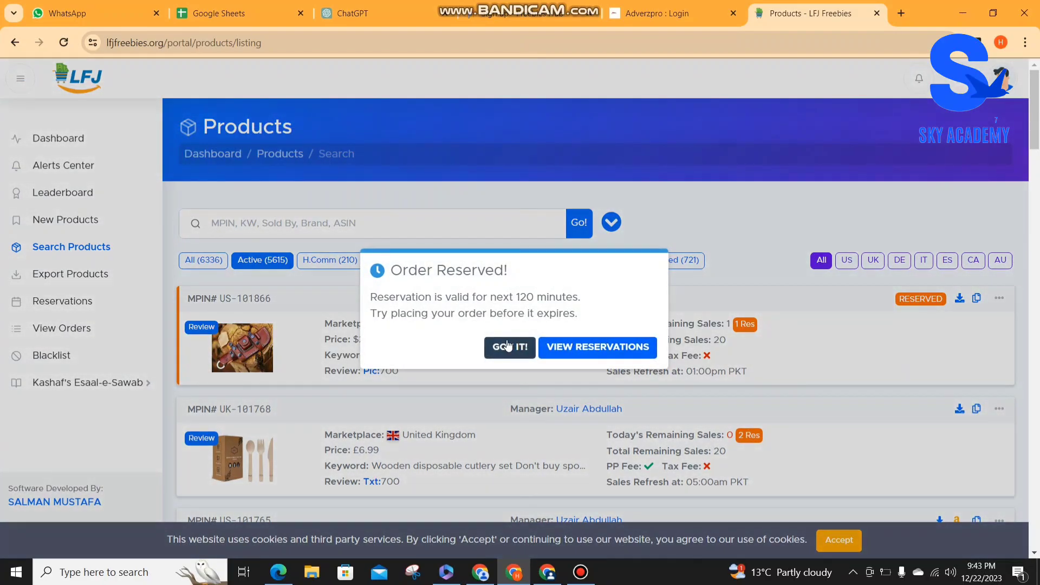
{"action": "left_click", "coordinate": [508, 346]}
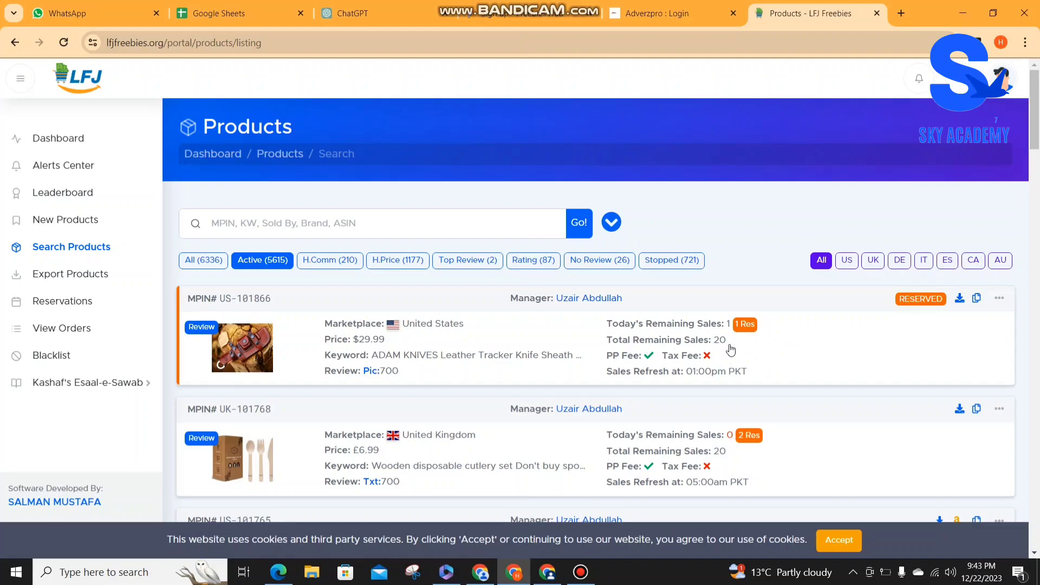
Check the new reservation's actions menu in Reservations, then list all 28 orders
{"action": "left_click", "coordinate": [96, 311]}
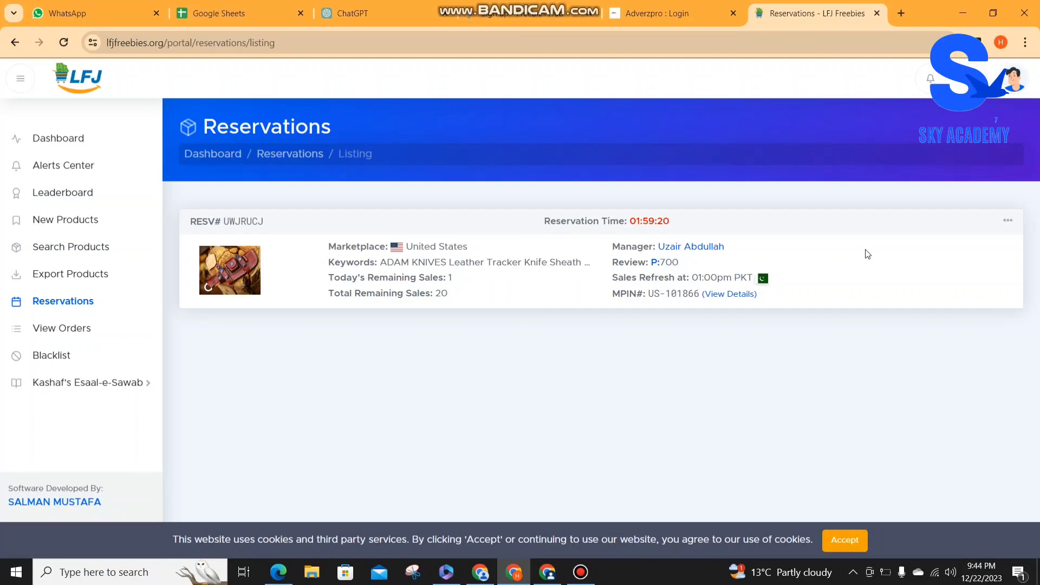
{"action": "left_click", "coordinate": [1008, 221]}
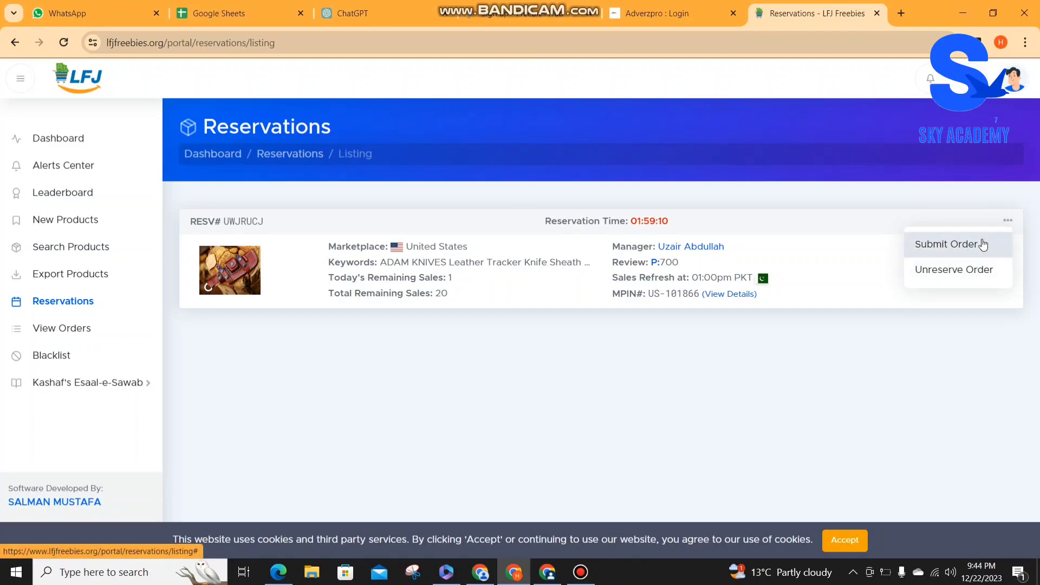
{"action": "left_click", "coordinate": [84, 326]}
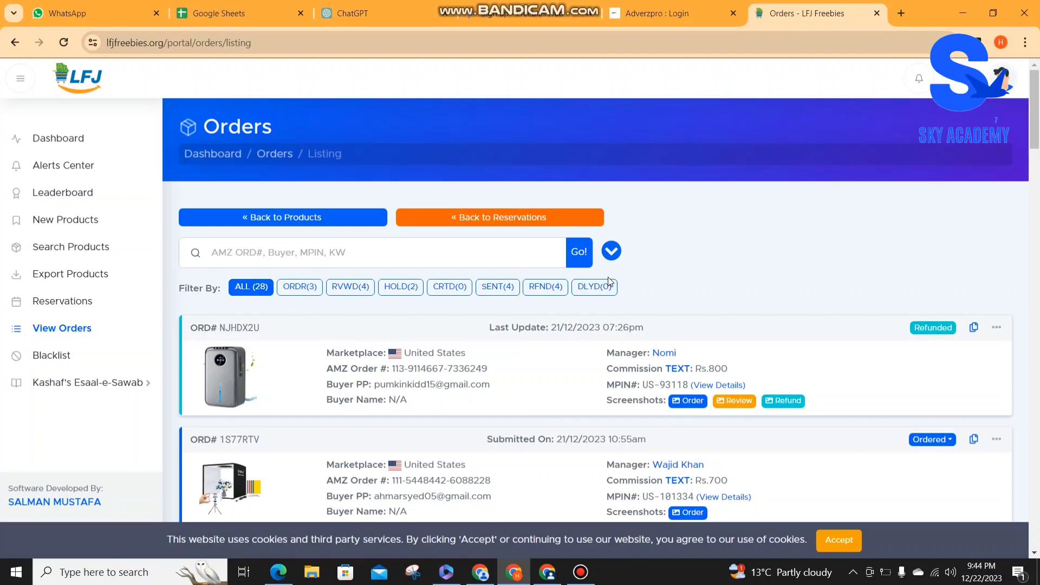
Try the orders search box, then view the blacklisted buyer PayPal accounts
{"action": "left_click", "coordinate": [483, 252]}
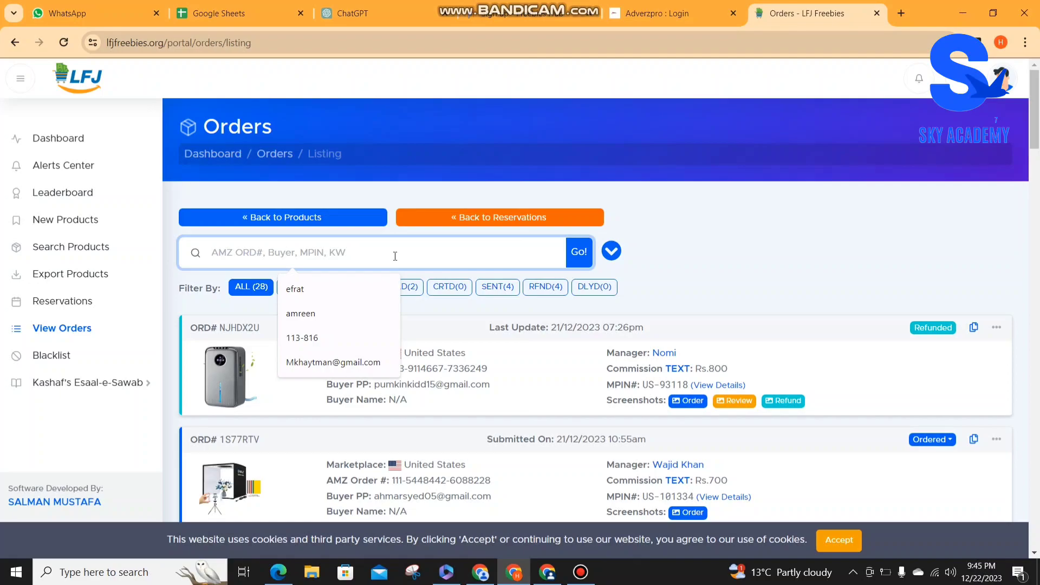
{"action": "left_click", "coordinate": [482, 397]}
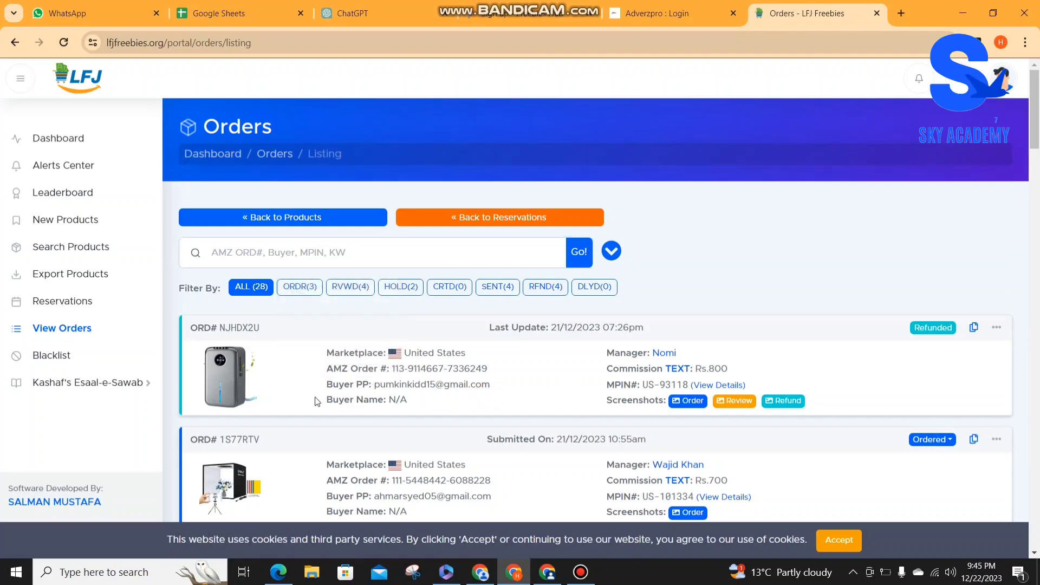
{"action": "left_click", "coordinate": [76, 359]}
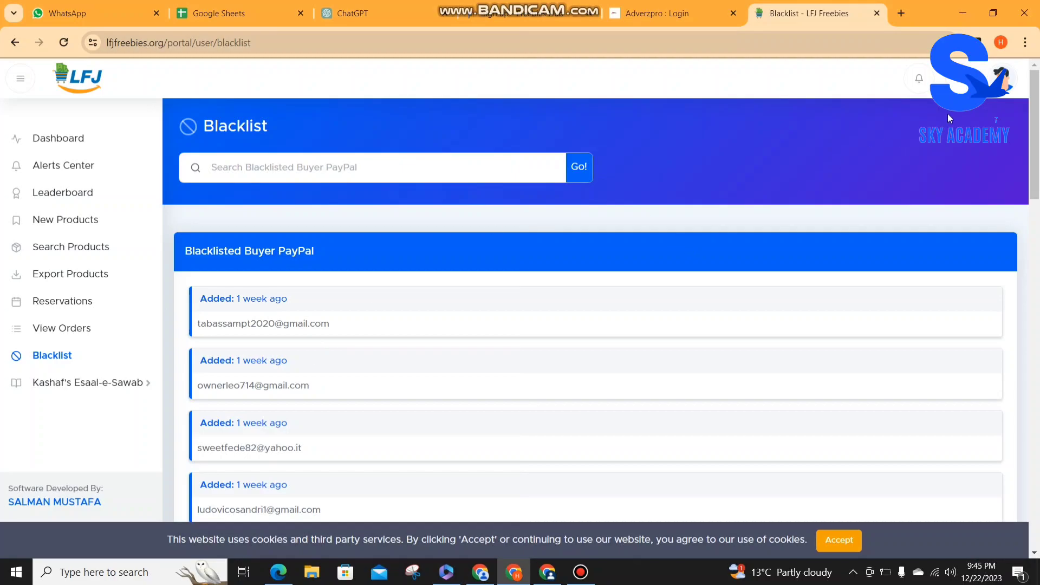
Check the Message Center for messages, then bring up the profile account menu
{"action": "left_click", "coordinate": [956, 83]}
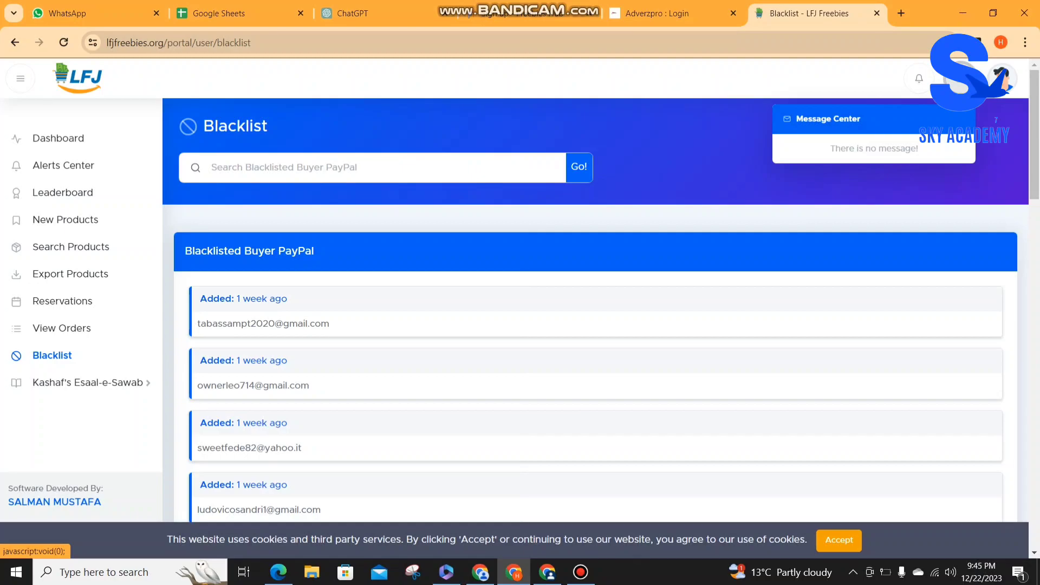
{"action": "left_click", "coordinate": [1006, 87]}
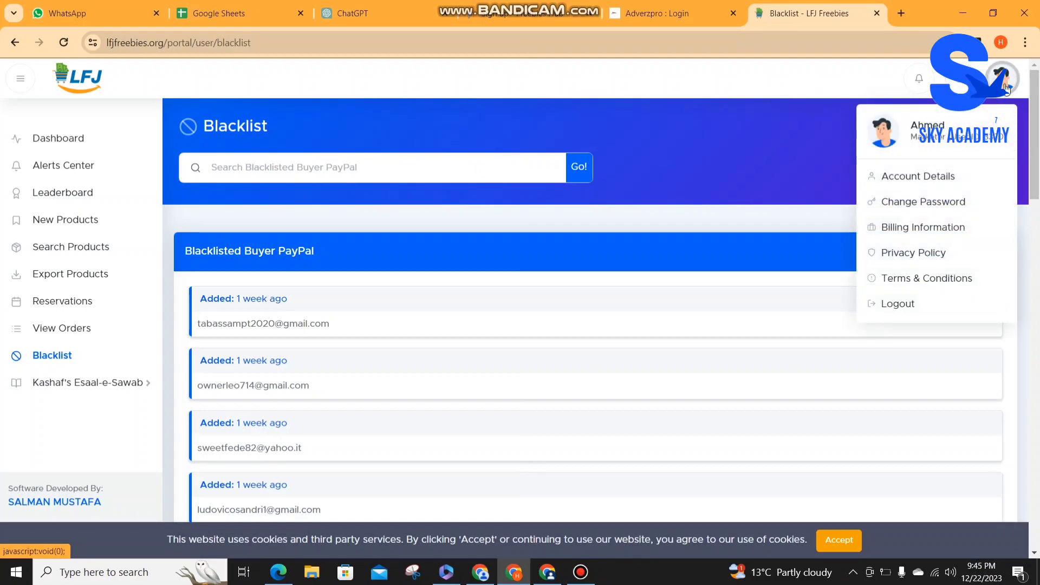
Review the Billing Information page, then return to the 28-order Orders list
{"action": "left_click", "coordinate": [923, 228]}
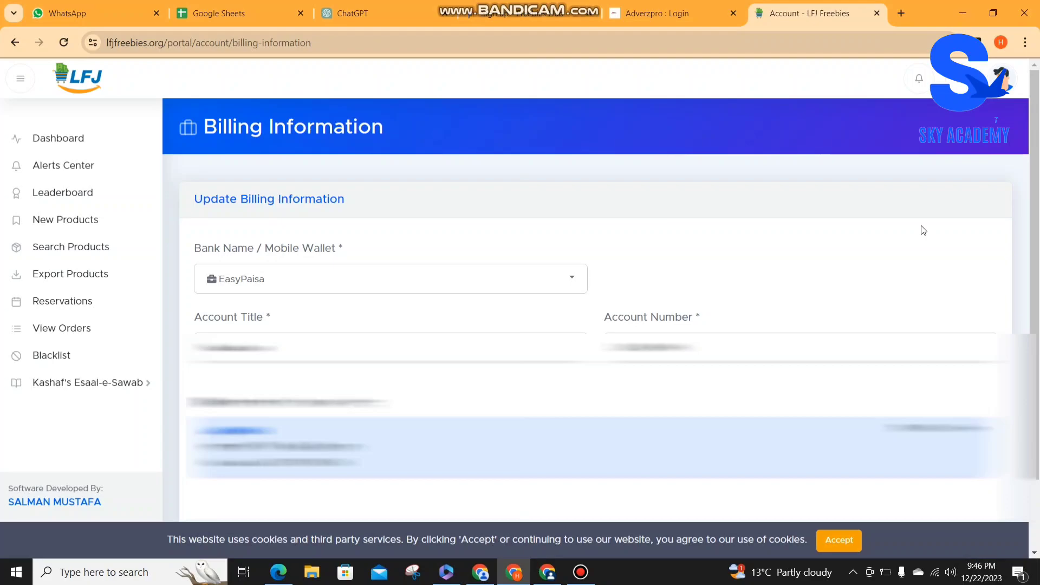
{"action": "left_click", "coordinate": [74, 334]}
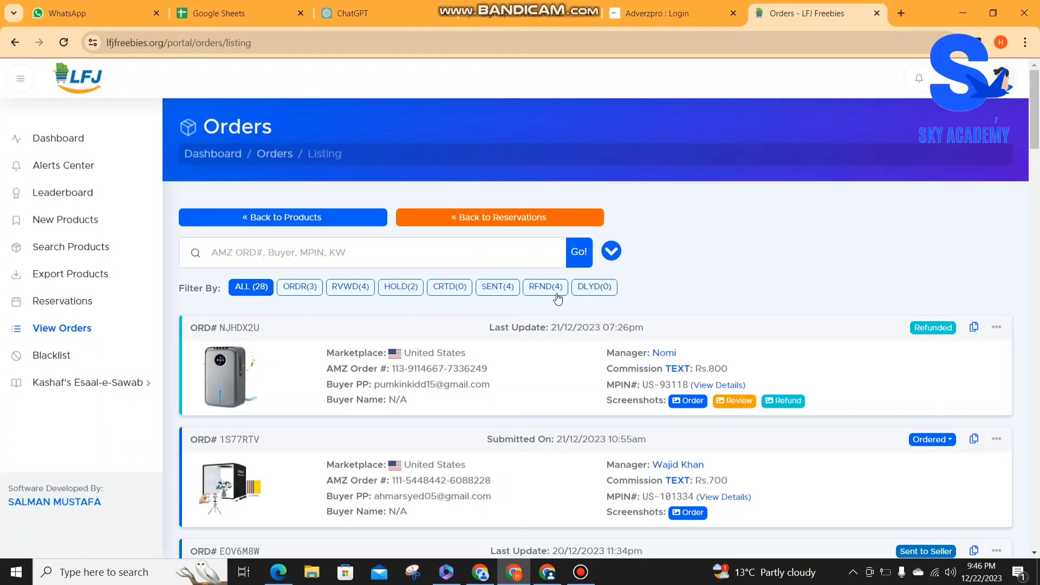
Apply the RFND (4) filter to show only refunded orders
{"action": "left_click", "coordinate": [551, 288]}
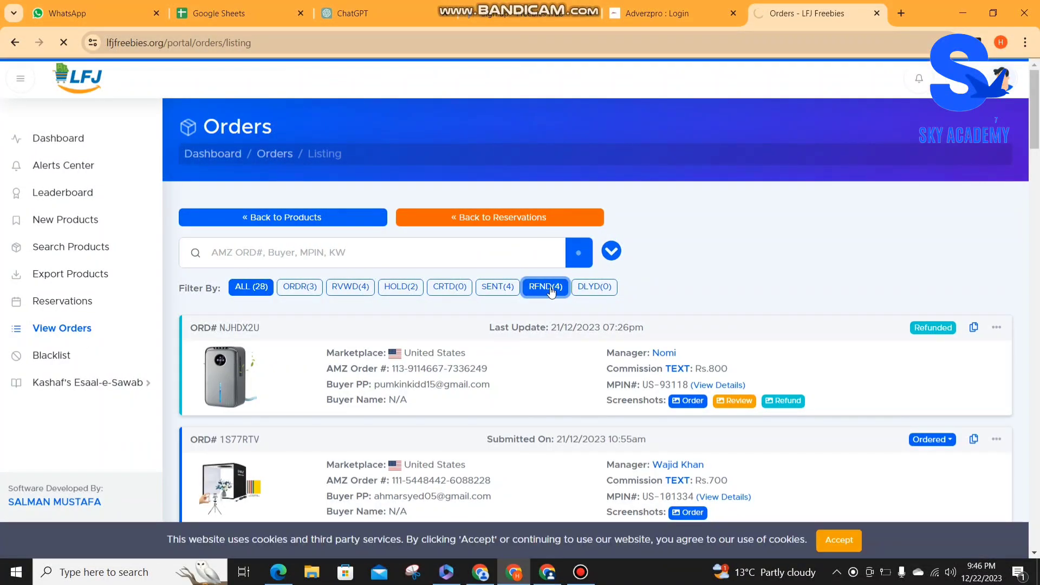